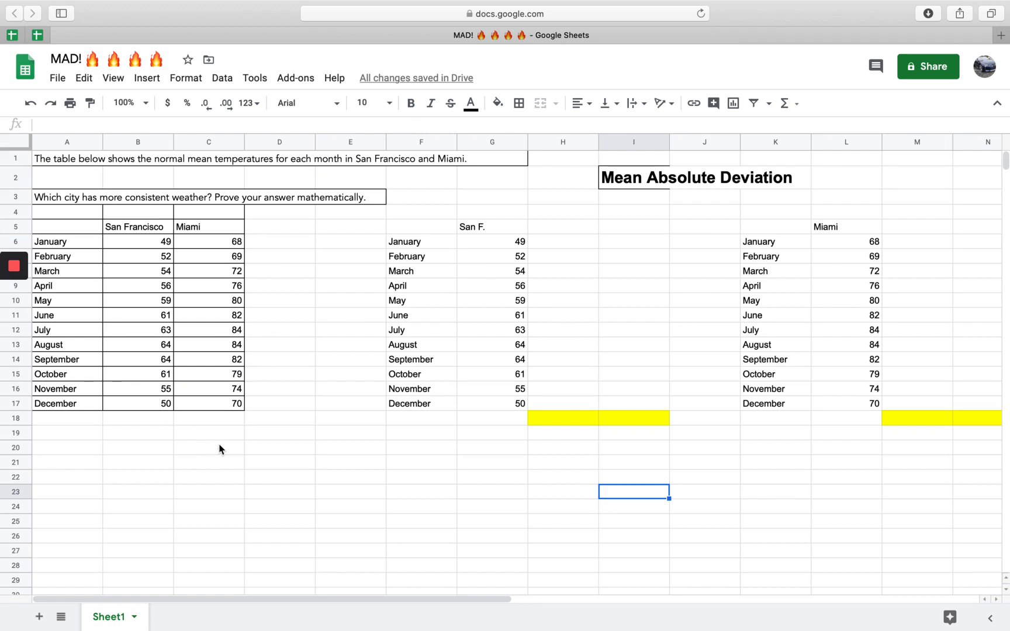
left_click(133, 440)
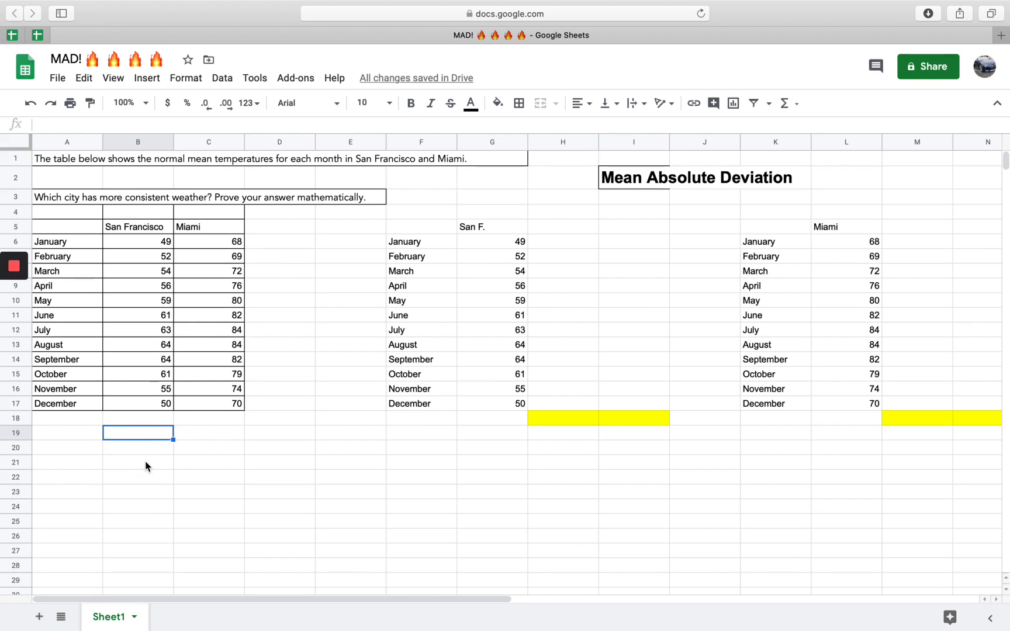
left_click(267, 435)
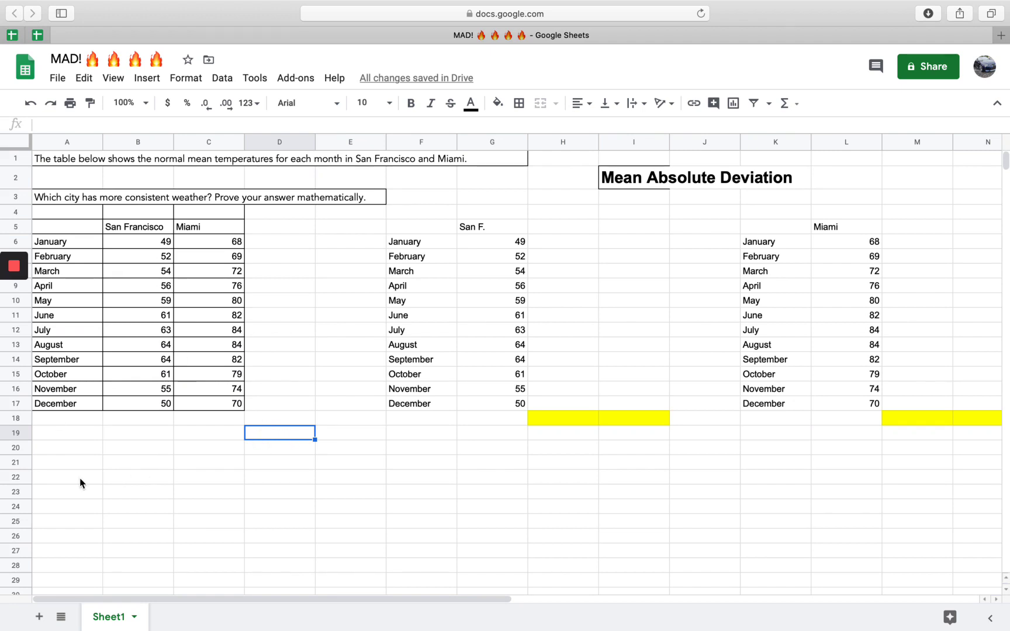
left_click(126, 463)
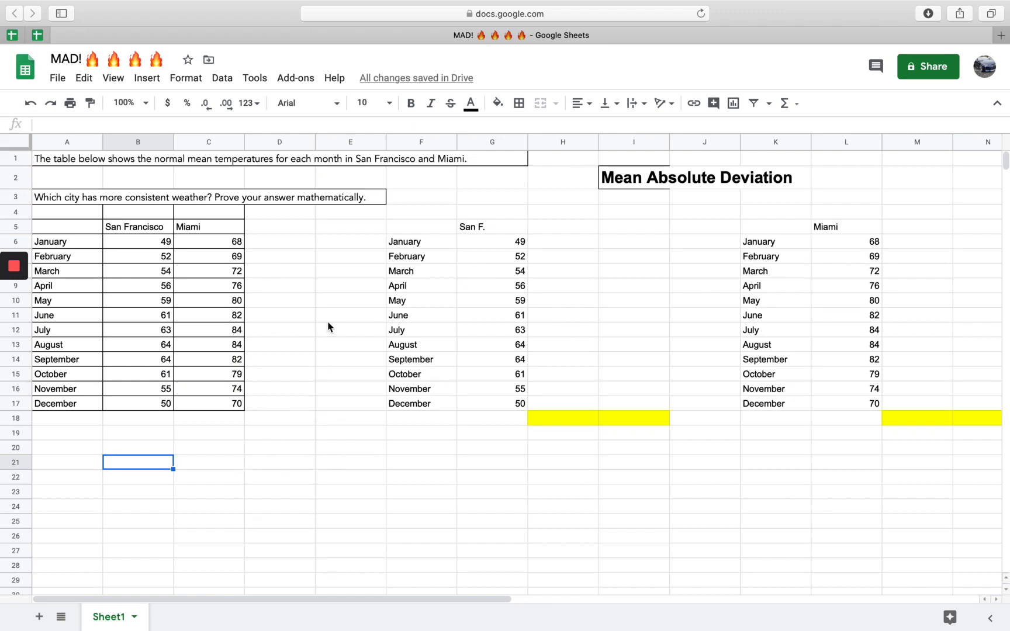
left_click(289, 261)
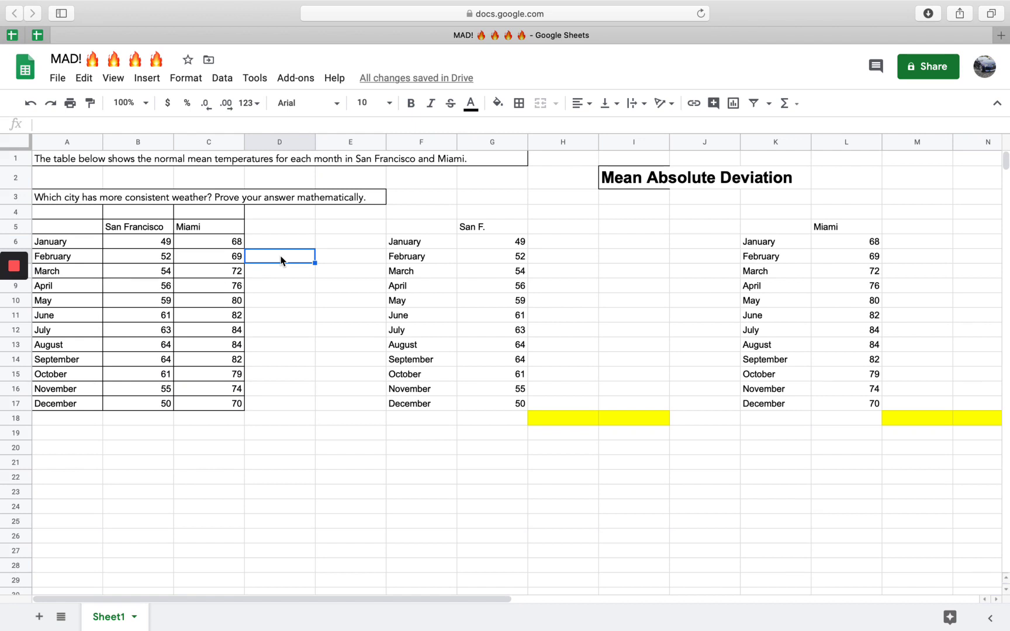
left_click(313, 438)
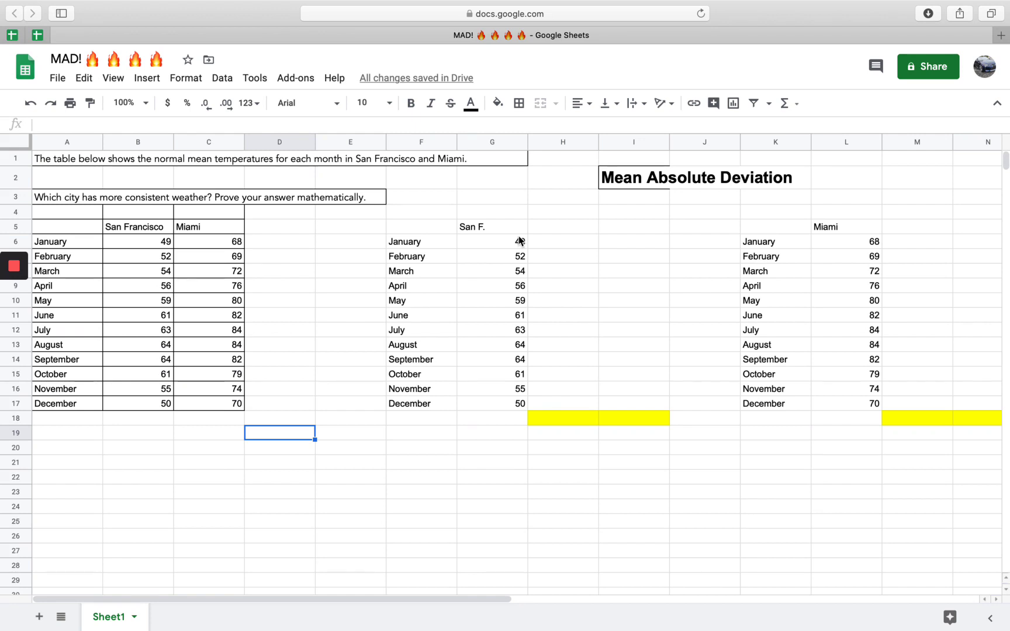
Step: Calculate the average of the San Francisco monthly temperatures G6:G17 in cell G18 and inspect its formula
left_click_drag(521, 241, 519, 397)
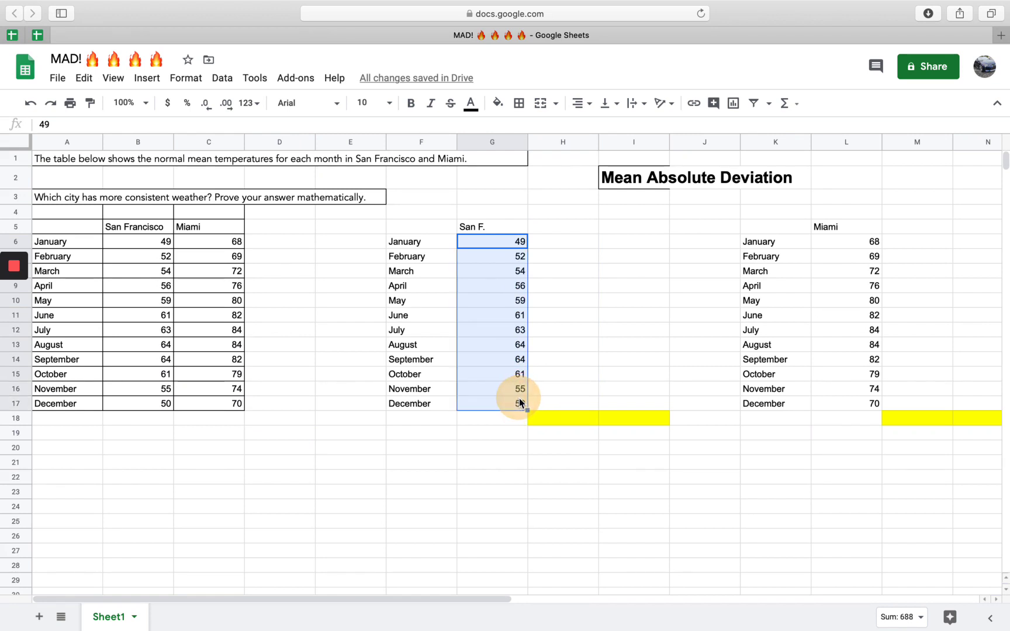
left_click(797, 104)
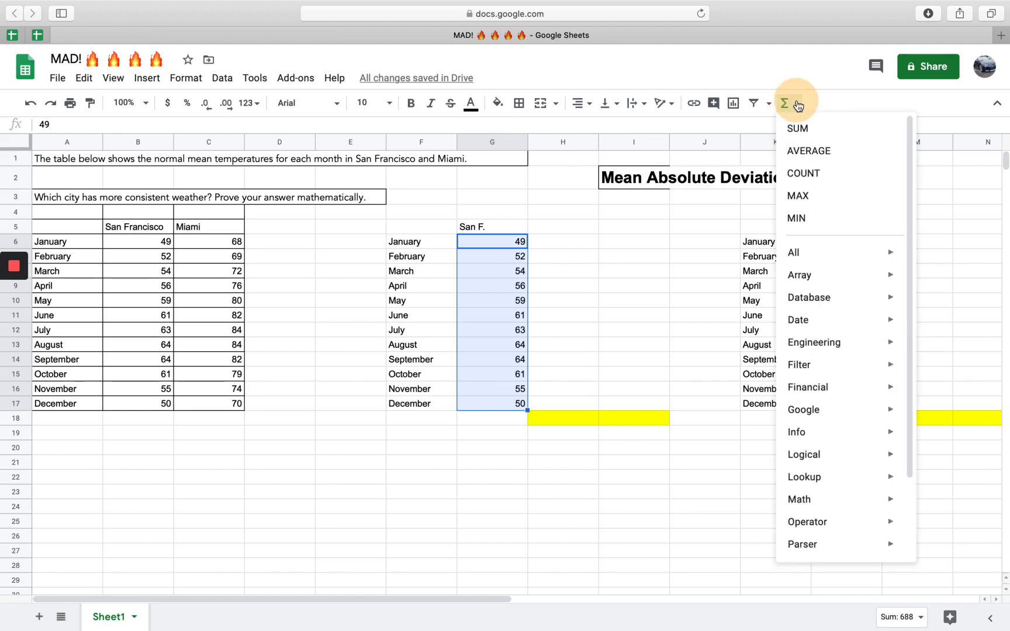
left_click(850, 151)
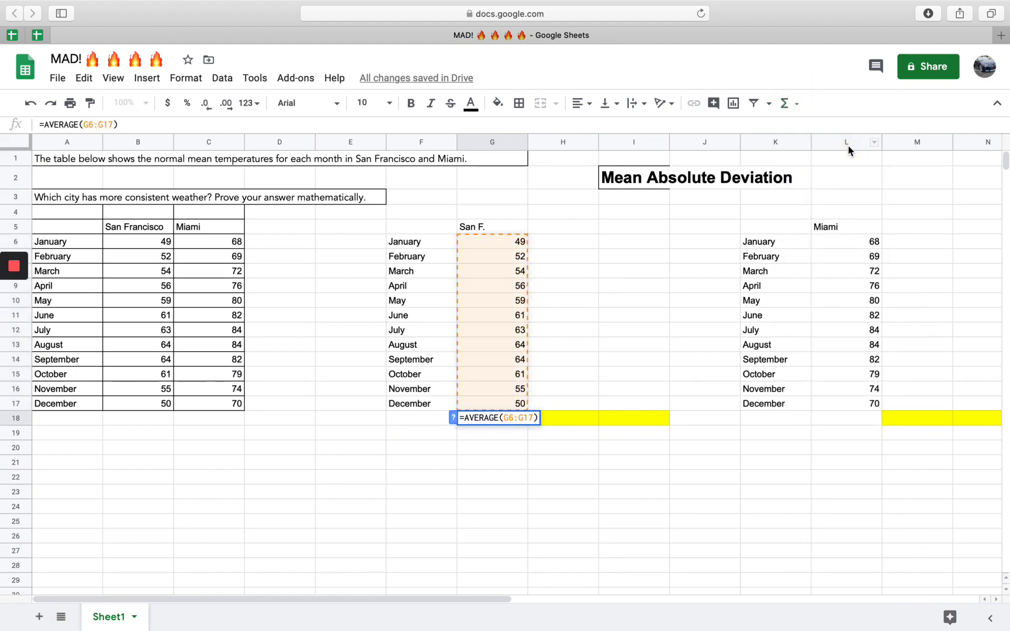
key("Return")
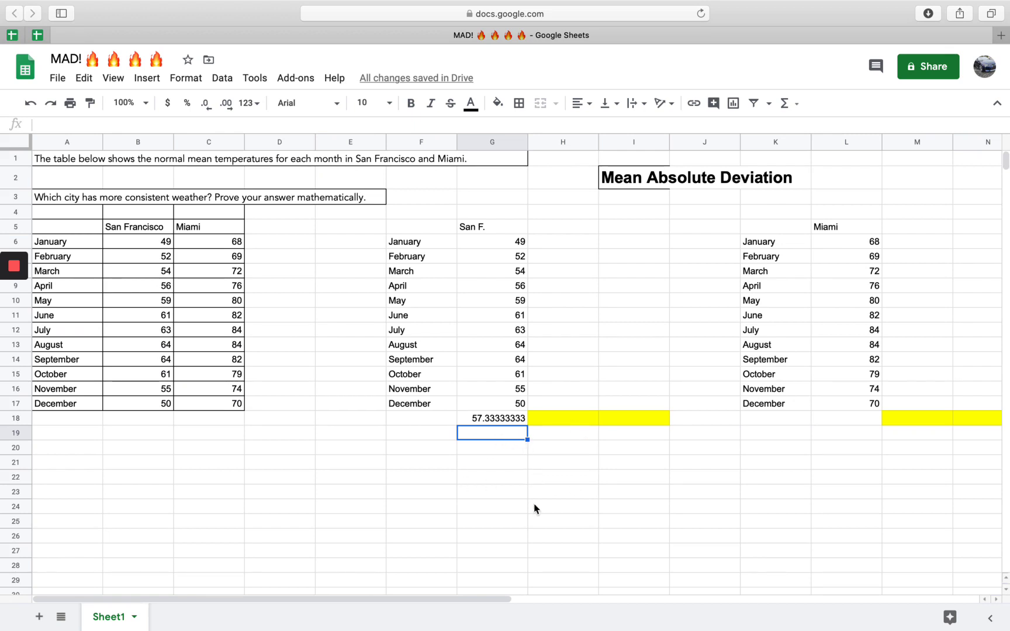
left_click(495, 421)
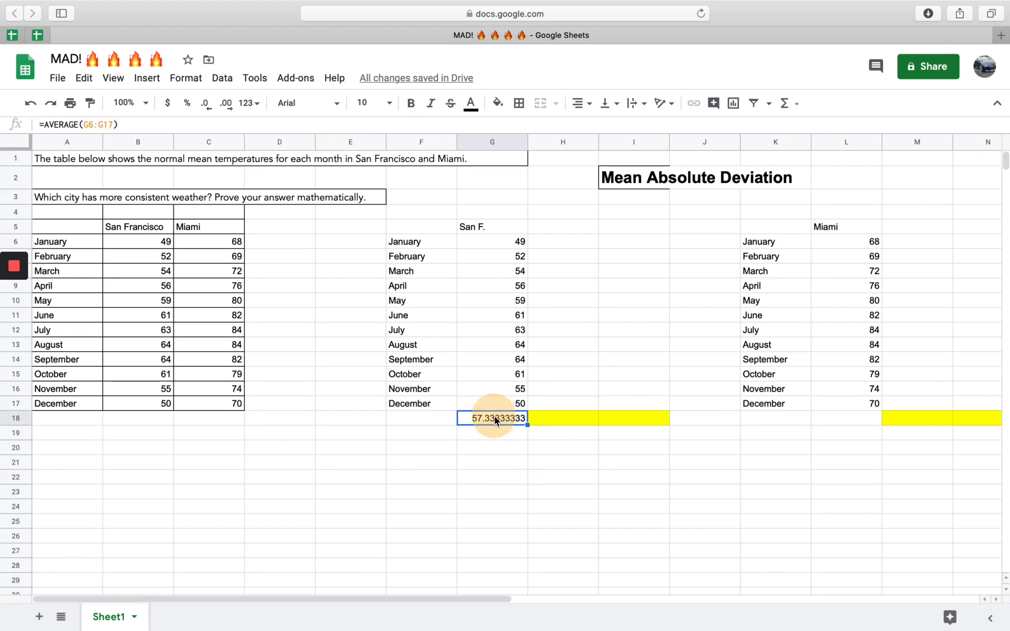
double_click(495, 420)
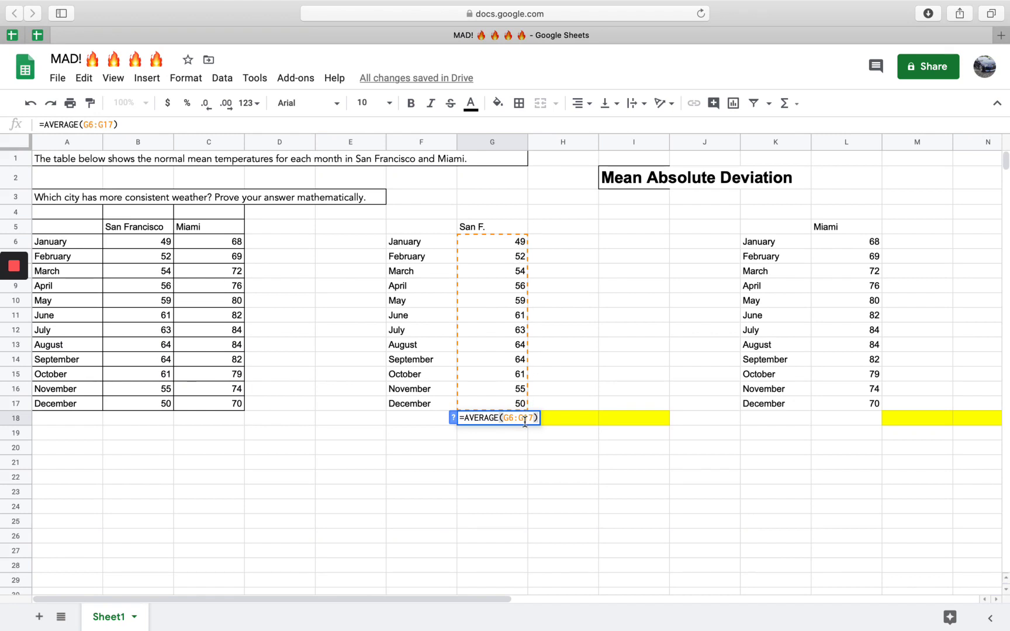
left_click(519, 478)
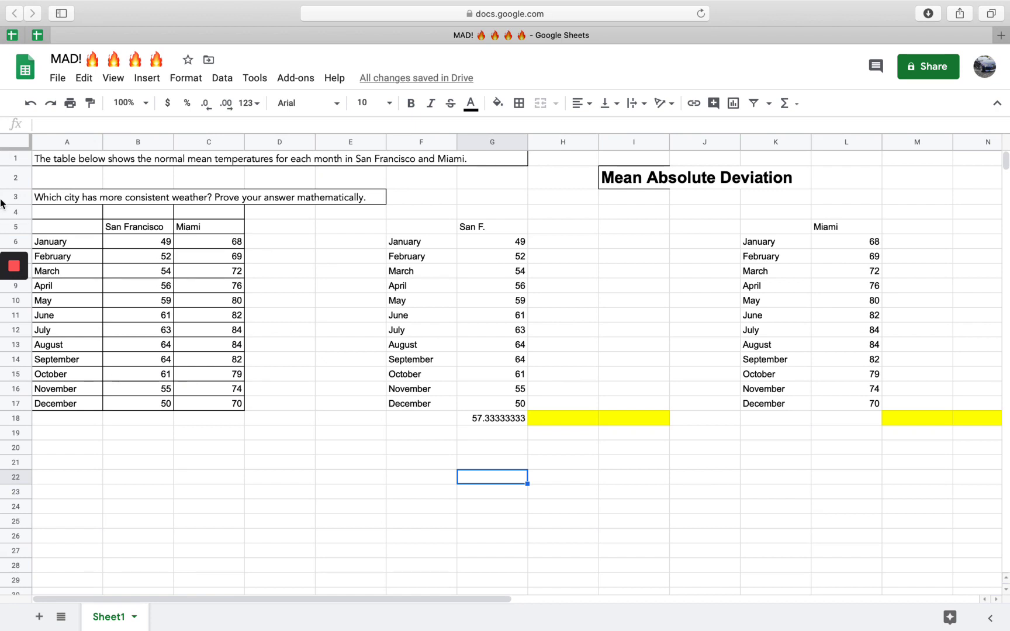
left_click(16, 303)
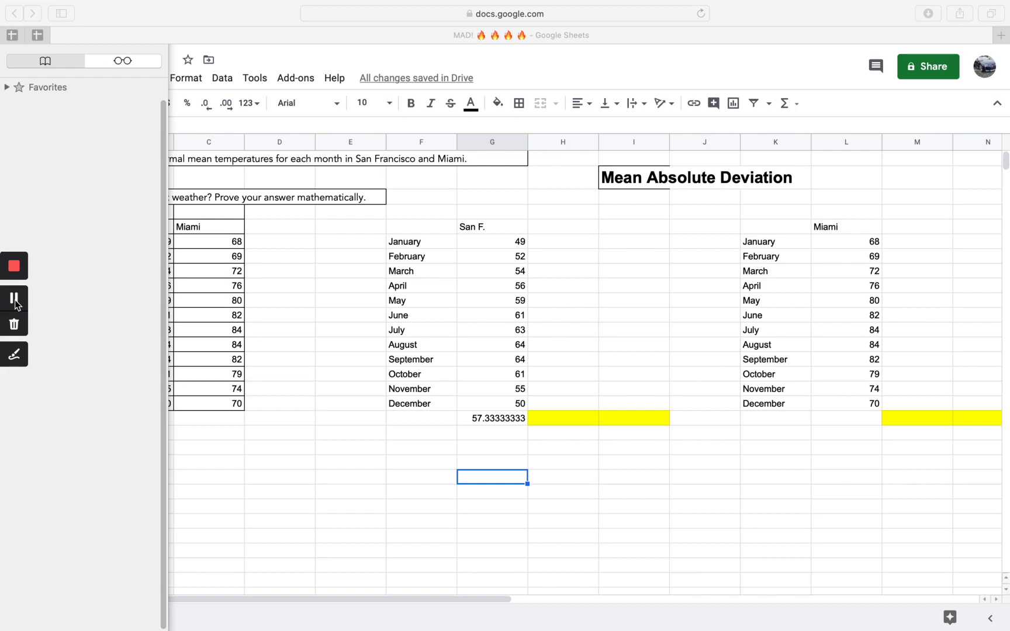
key("super+shift+l")
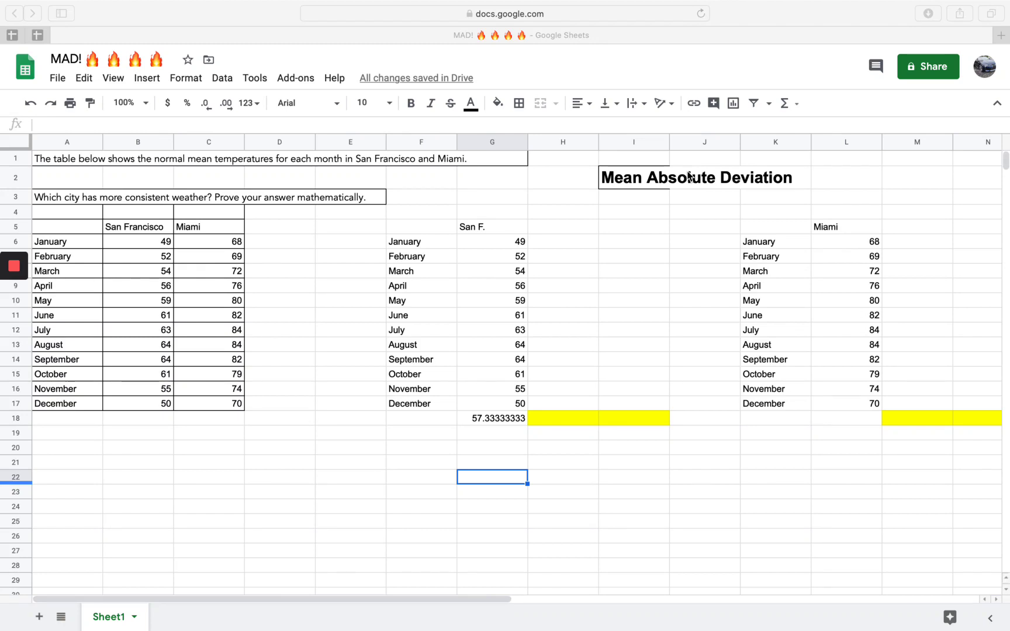
Step: Enter the formula =abs(G6-57.3) in H6 for January's absolute deviation from the San Francisco mean
scroll(690, 177, "right", 2)
scroll(620, 187, "down", 2)
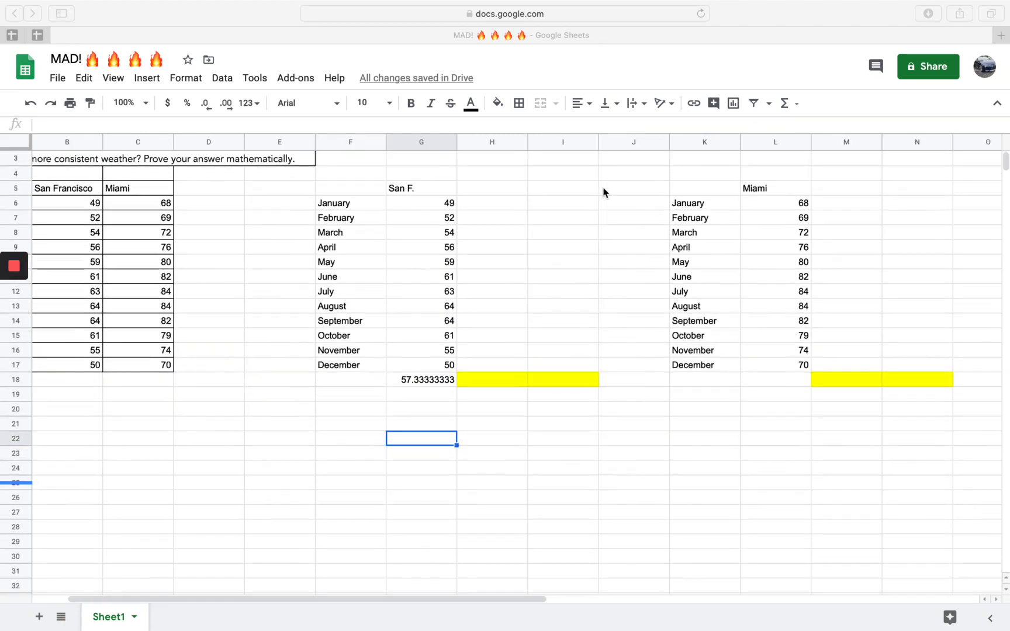
left_click(471, 205)
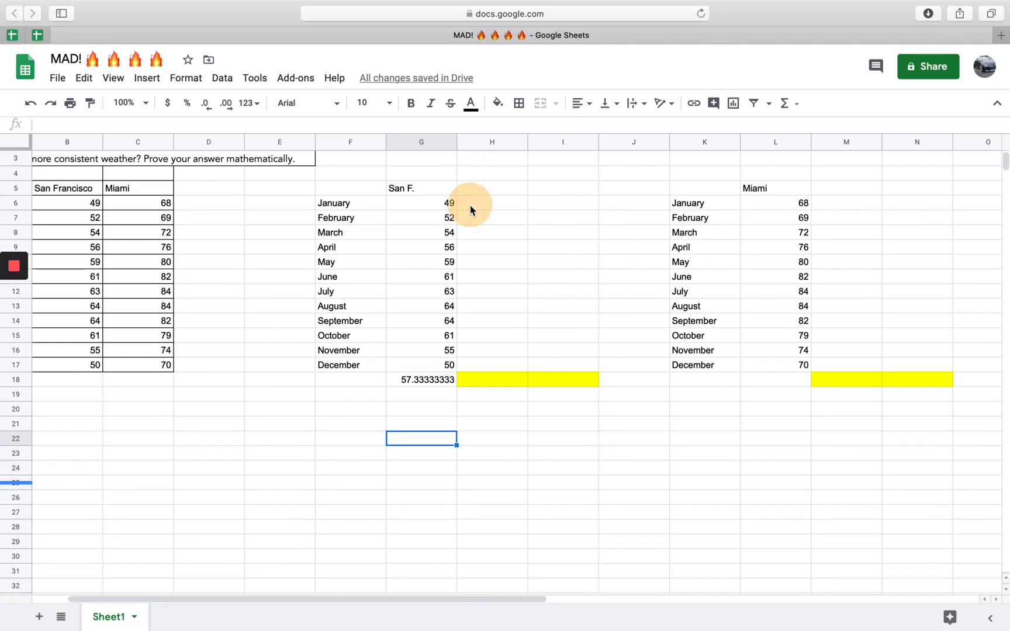
left_click(471, 205)
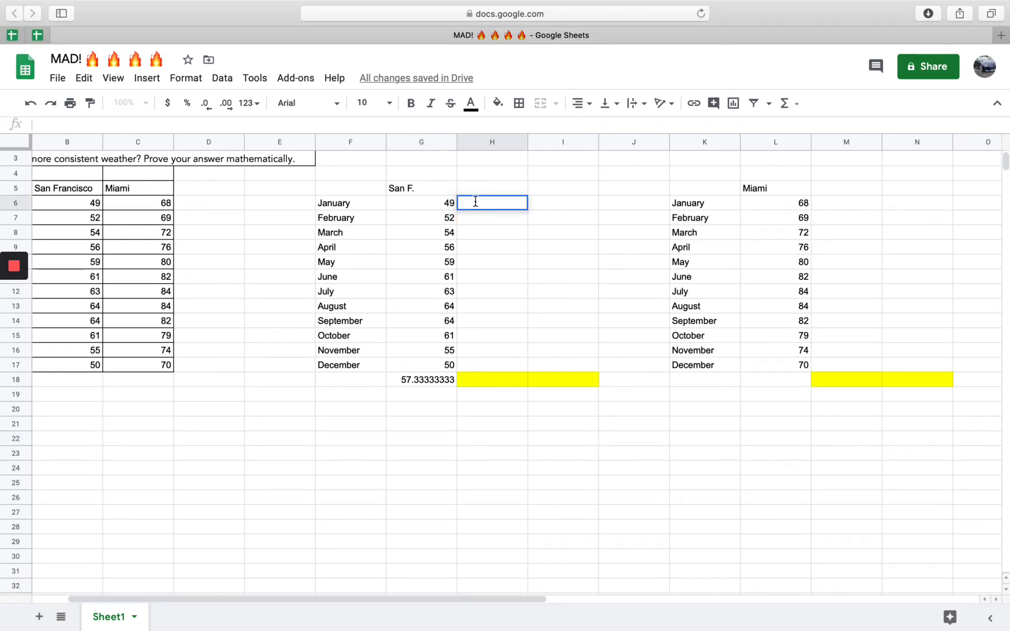
type("=")
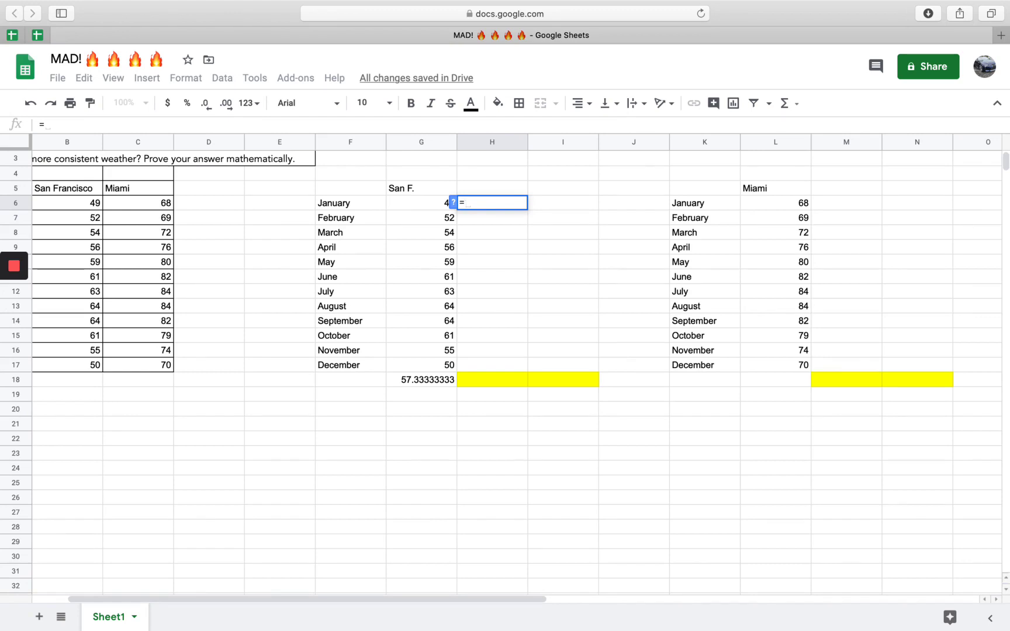
type("abs")
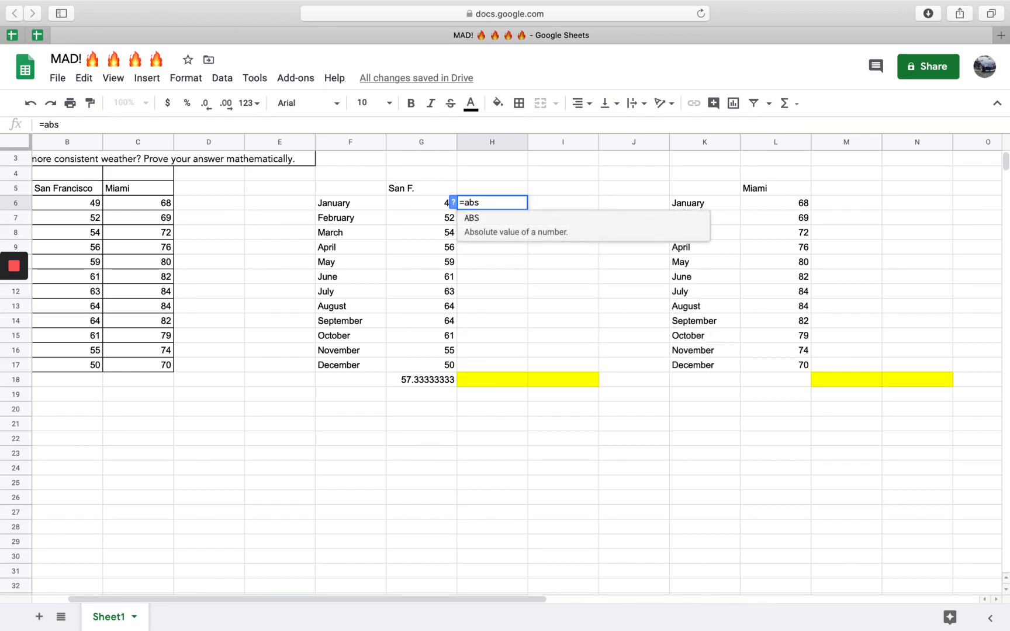
type("(")
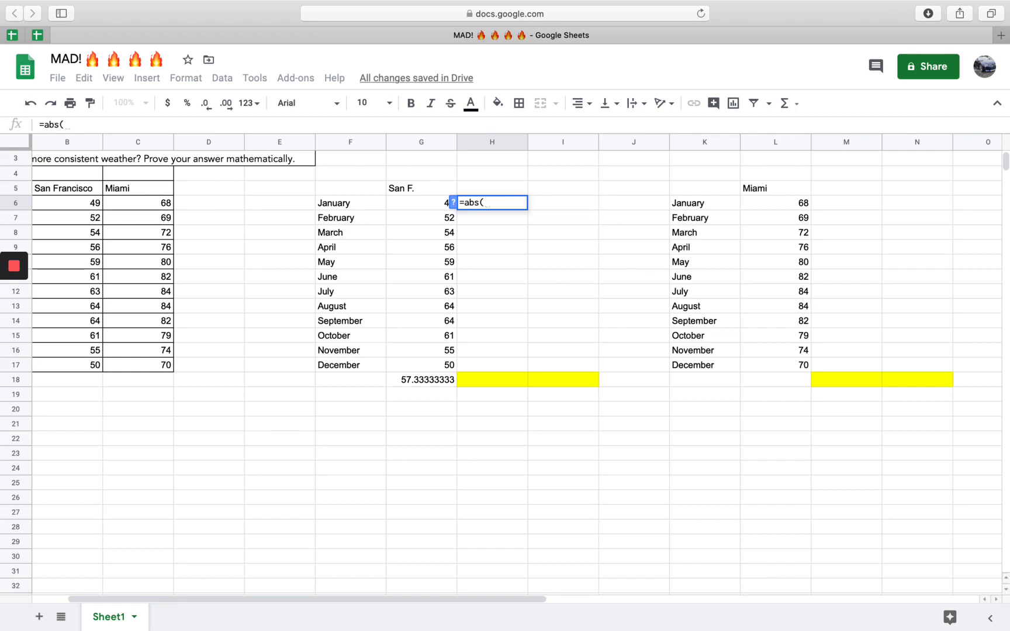
left_click(420, 202)
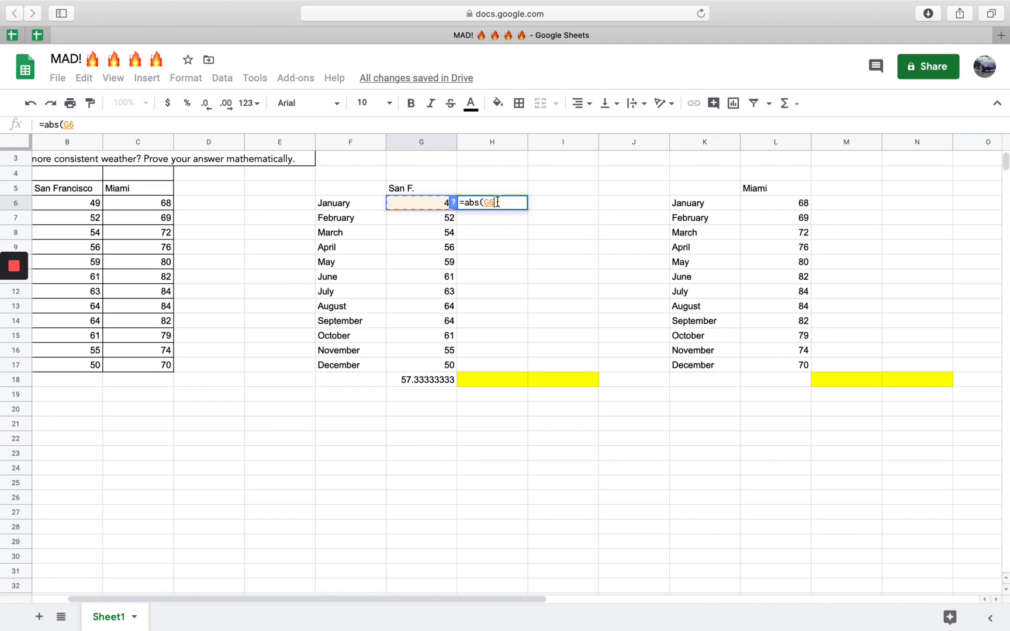
type("-")
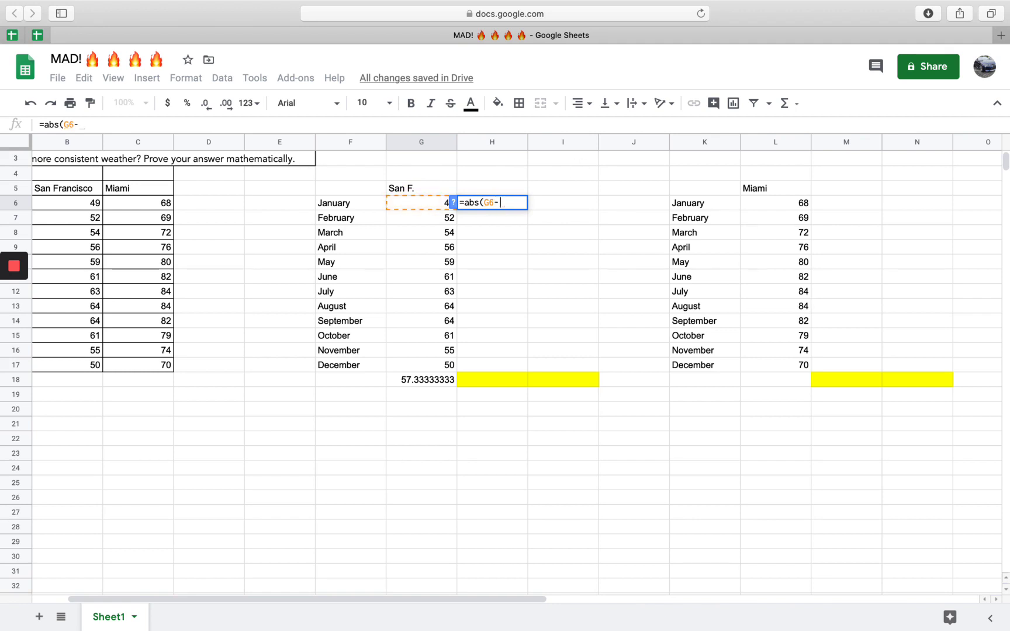
type("75.3")
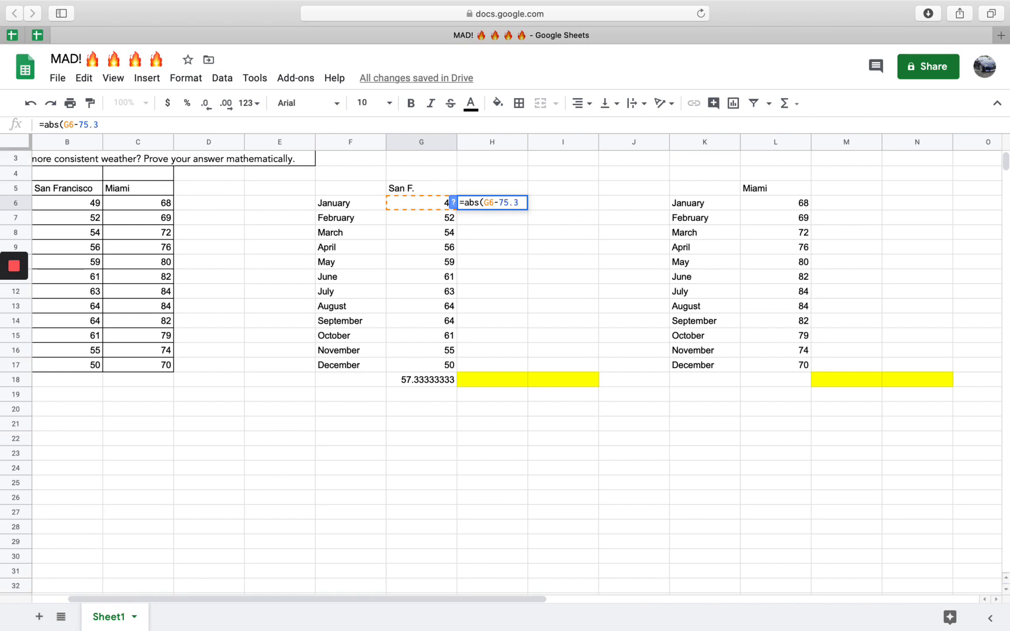
left_click(502, 203)
key("BackSpace")
type("7.3)")
key("Return")
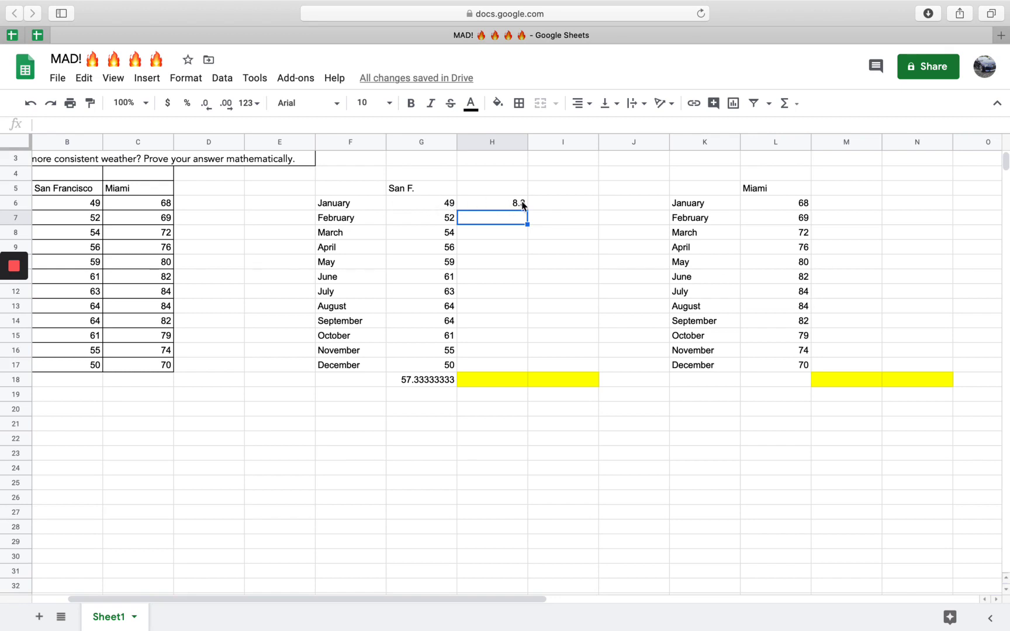
left_click(522, 205)
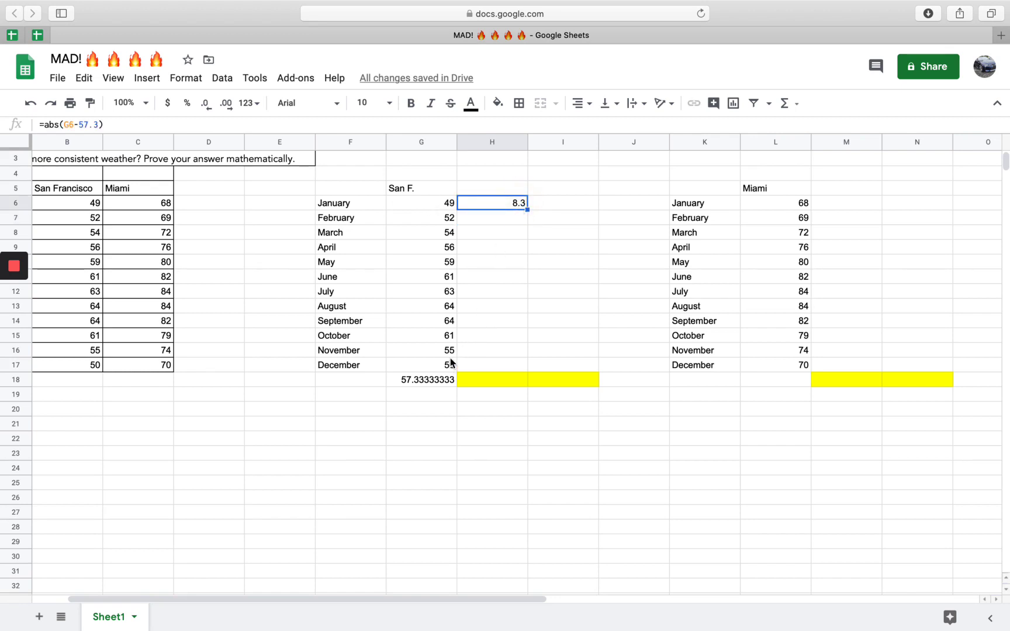
left_click(439, 384)
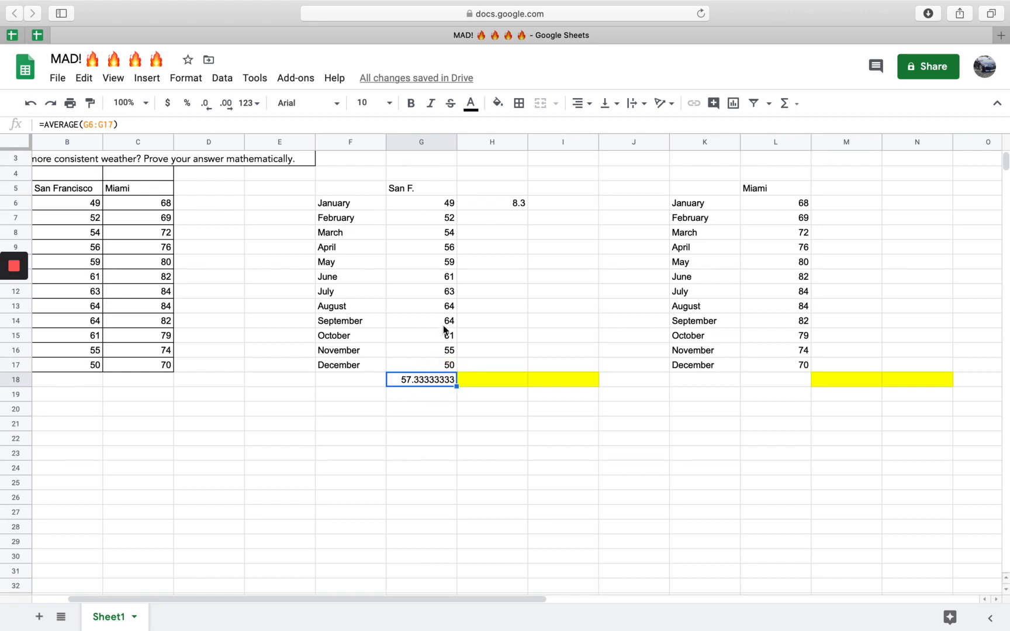
left_click(451, 205)
left_click(523, 204)
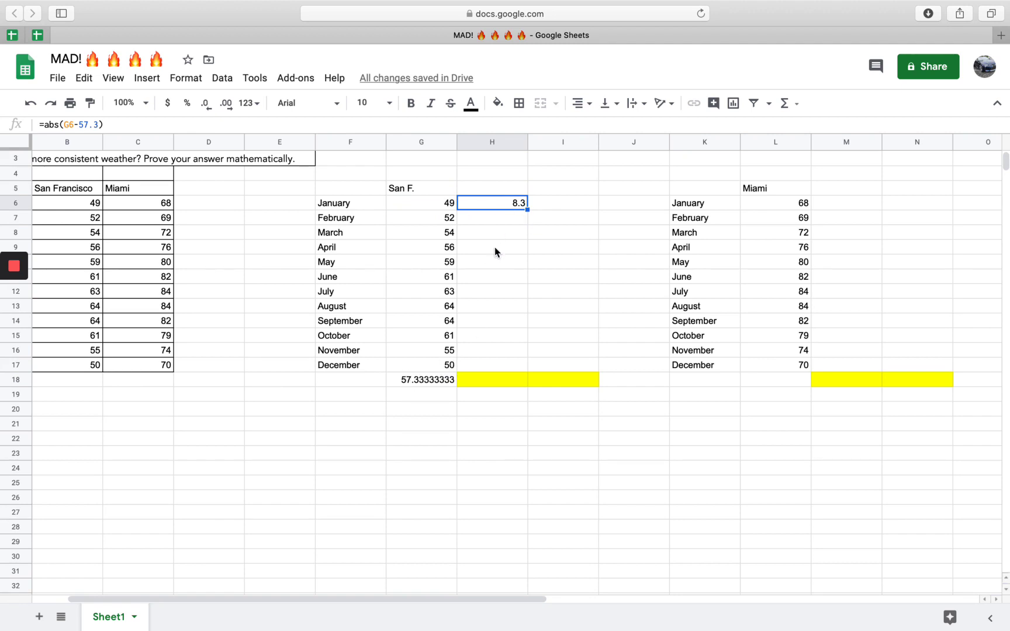
left_click(534, 174)
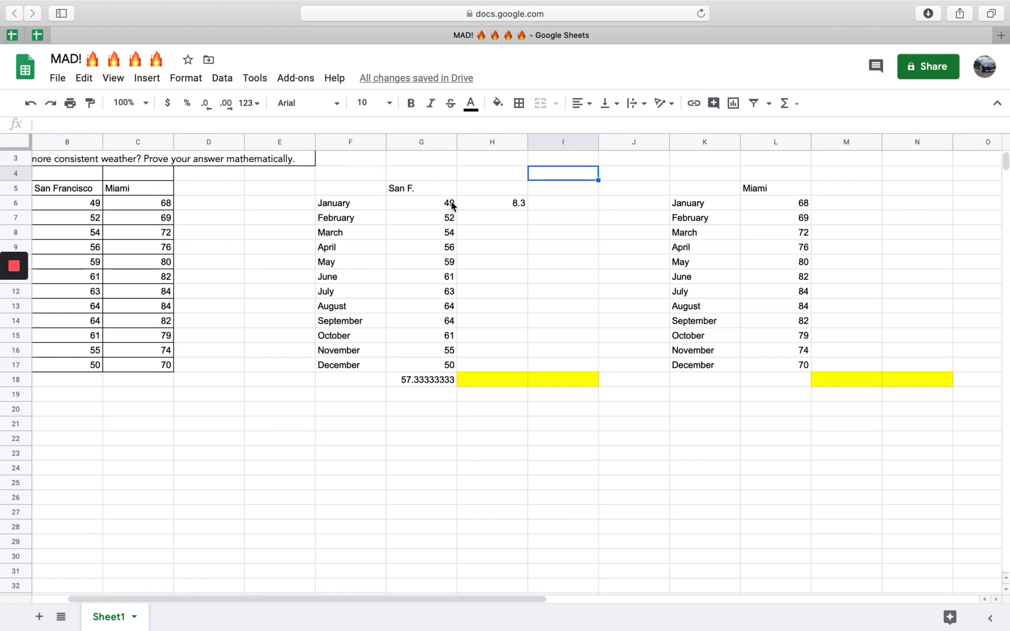
Step: Fill the absolute deviation formula from H6 down through H17 and check the formulas for January and February
left_click(511, 204)
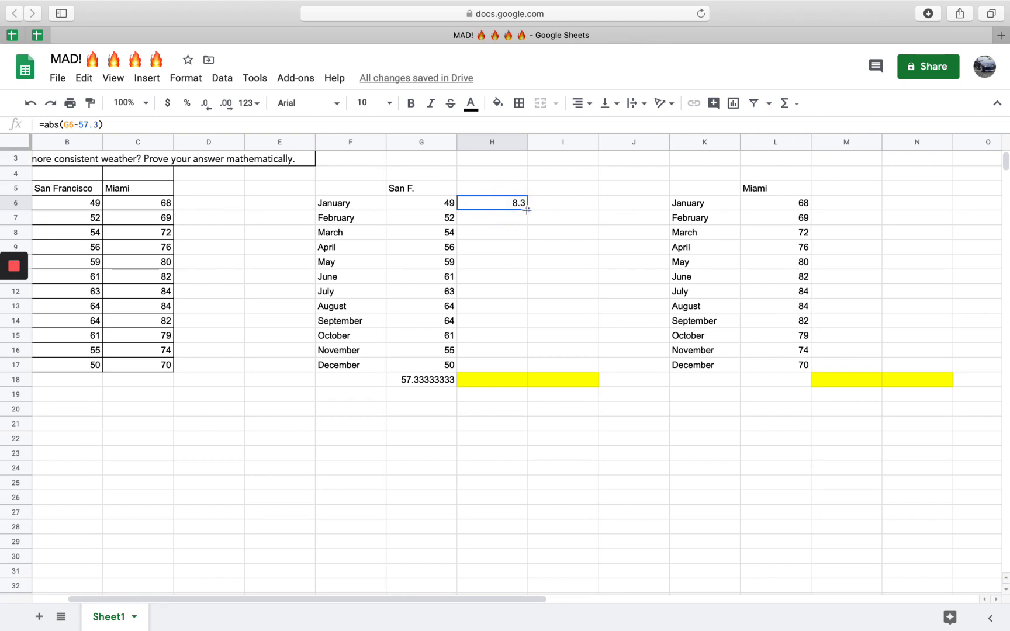
left_click_drag(527, 209, 528, 366)
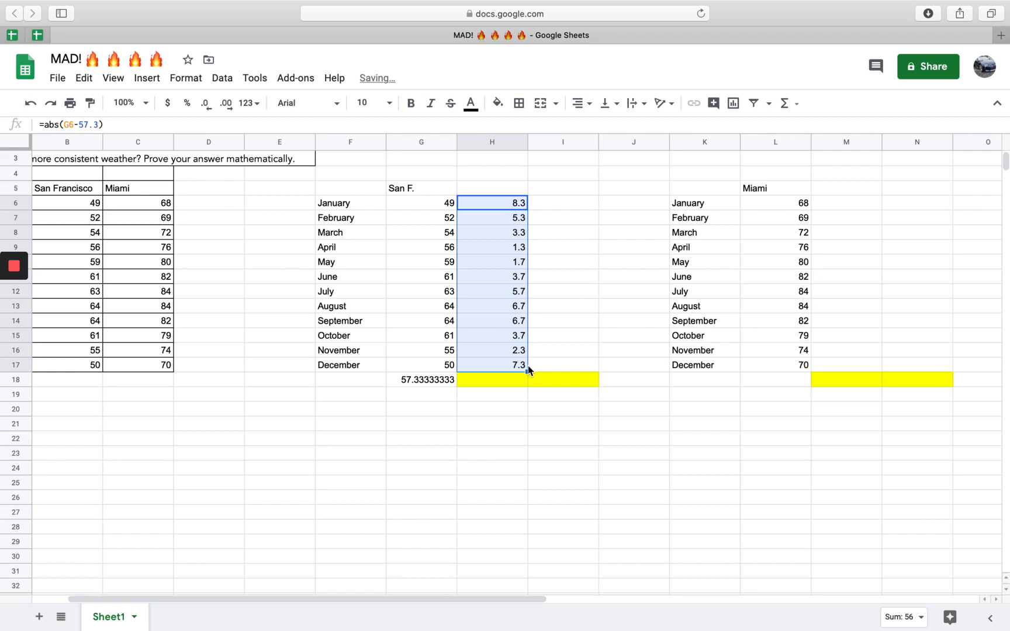
left_click(567, 287)
left_click(508, 203)
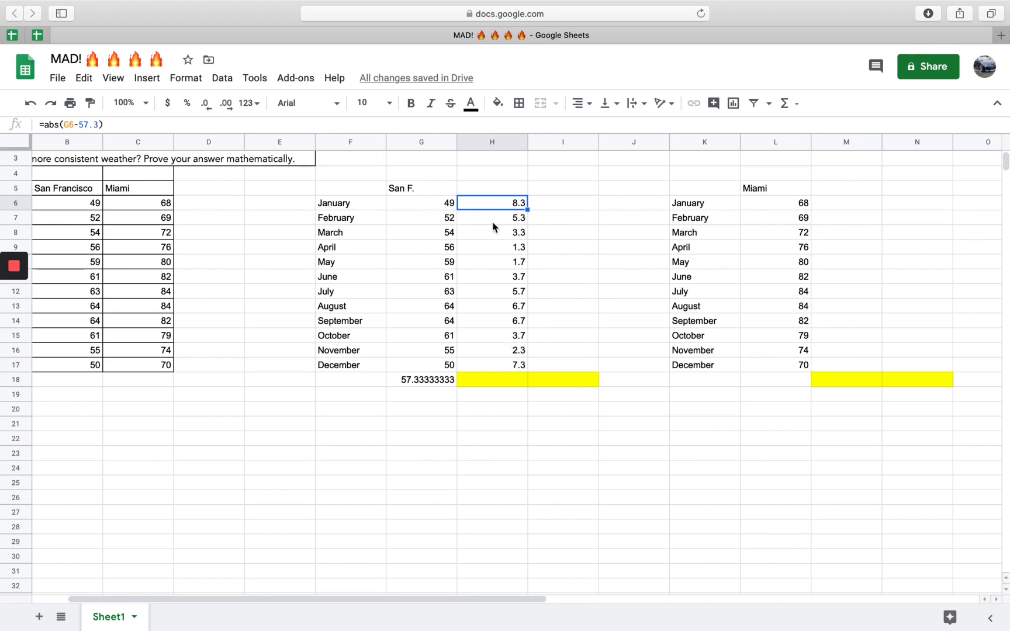
left_click(517, 221)
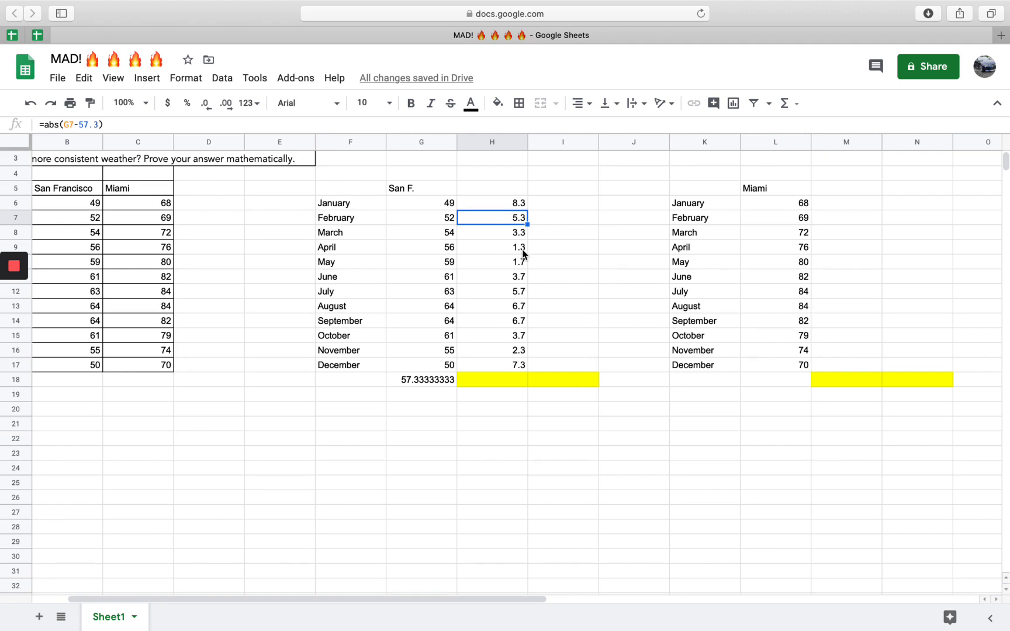
Step: Calculate the average of the San Francisco absolute deviations H6:H17 in cell H18
scroll(523, 254, "up", 1)
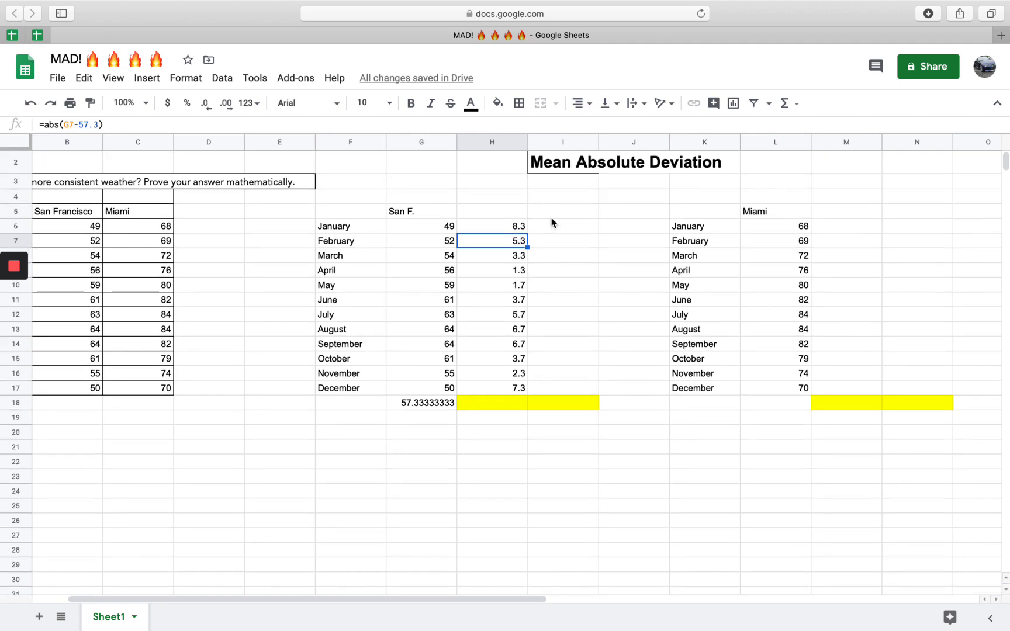
left_click(515, 218)
left_click(517, 226)
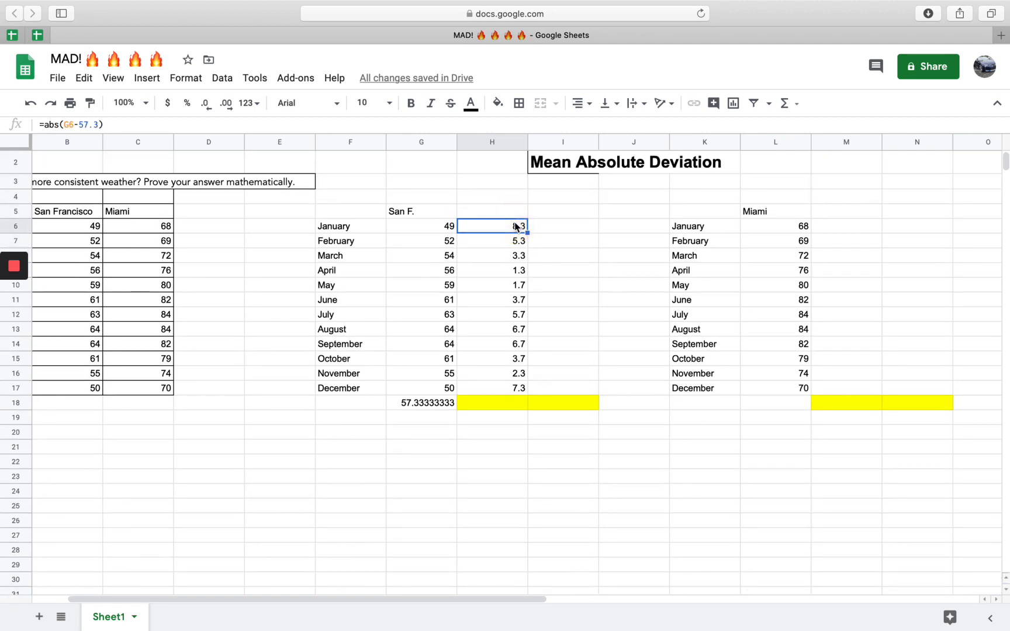
left_click_drag(517, 226, 523, 388)
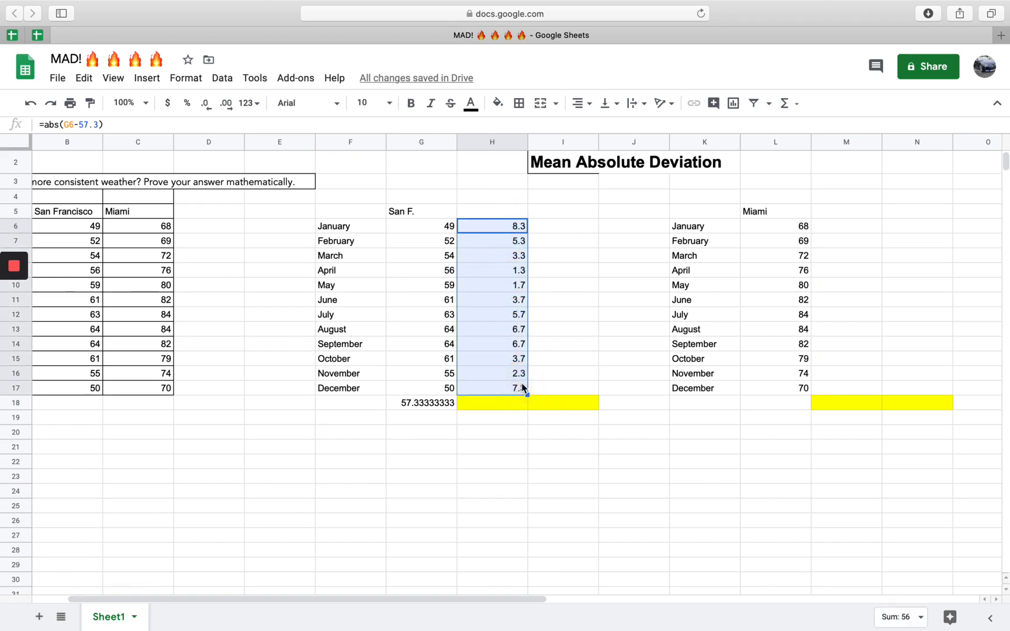
left_click(793, 108)
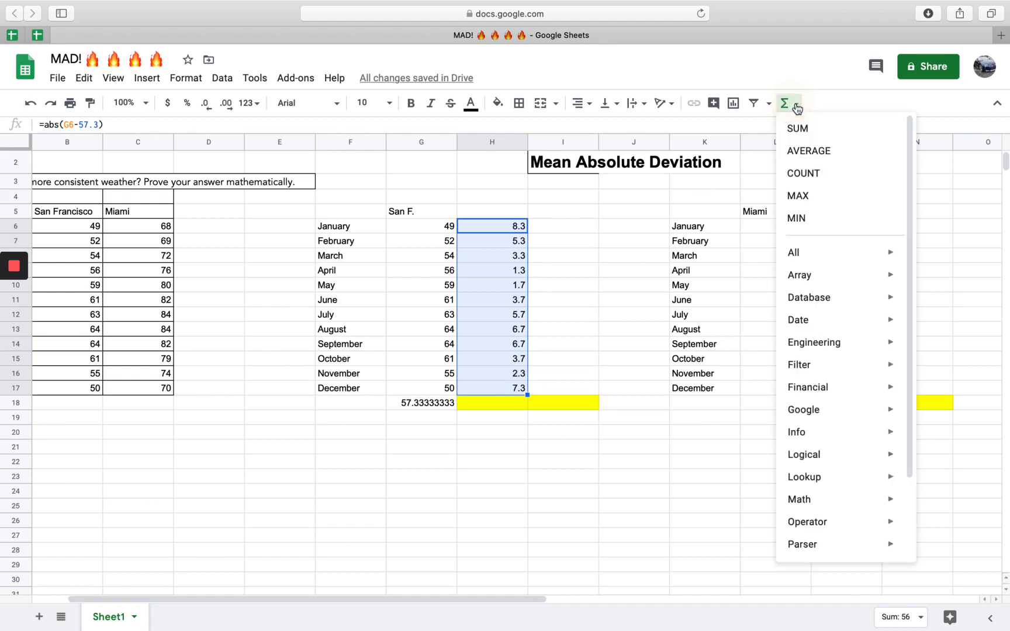
left_click(841, 153)
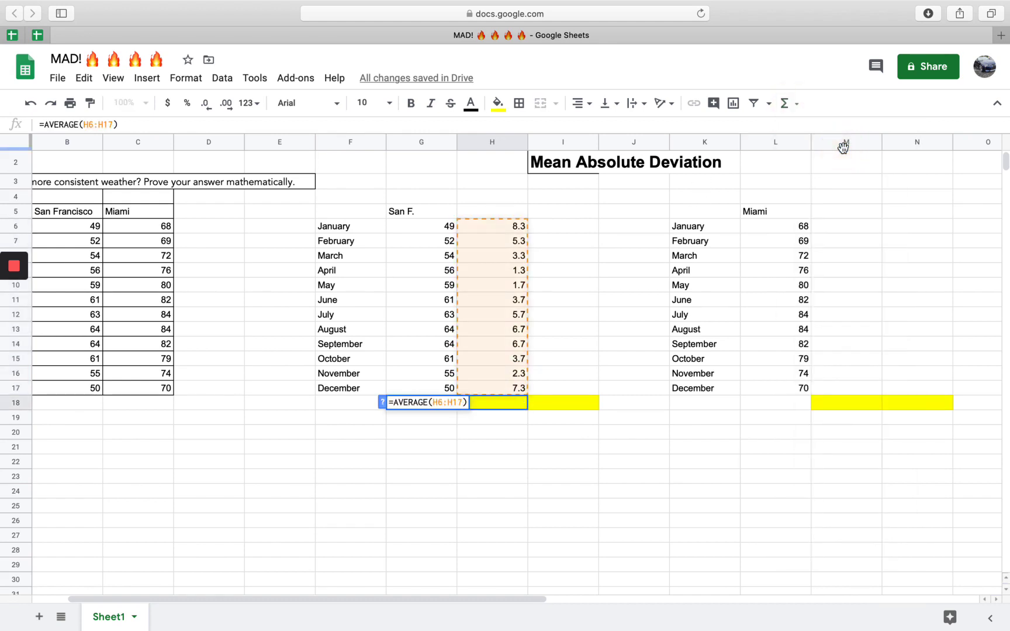
key("Return")
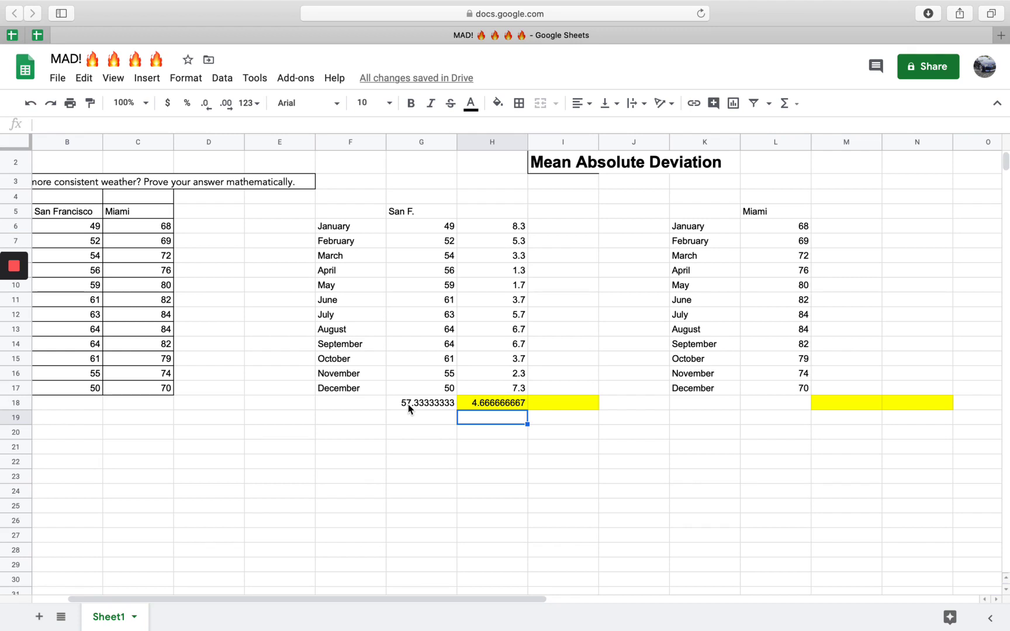
Step: Calculate the average of the Miami monthly temperatures L6:L17 in cell L18
left_click(567, 438)
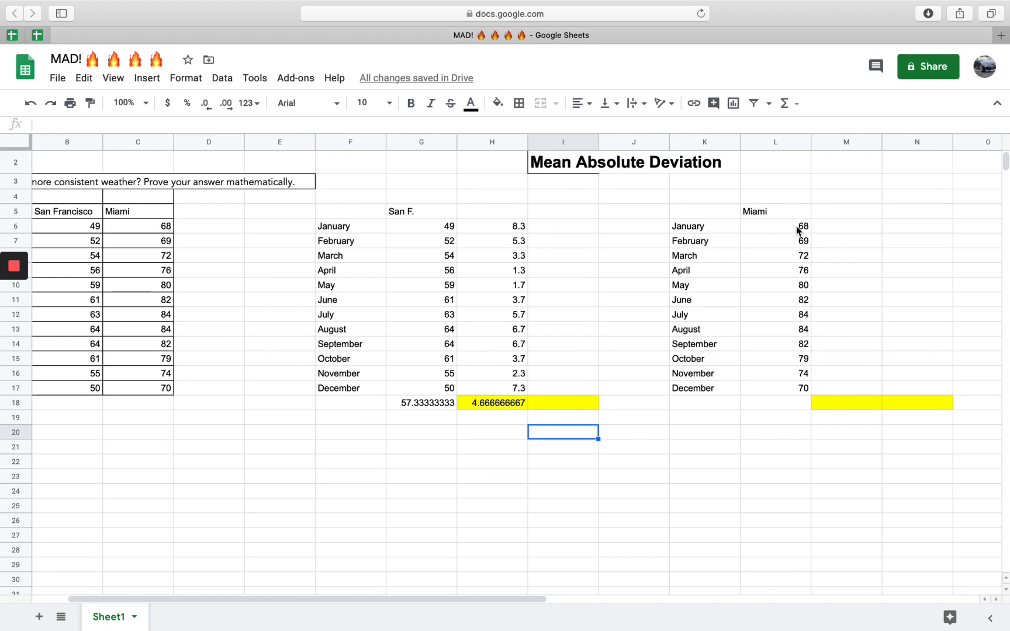
left_click_drag(797, 229, 806, 388)
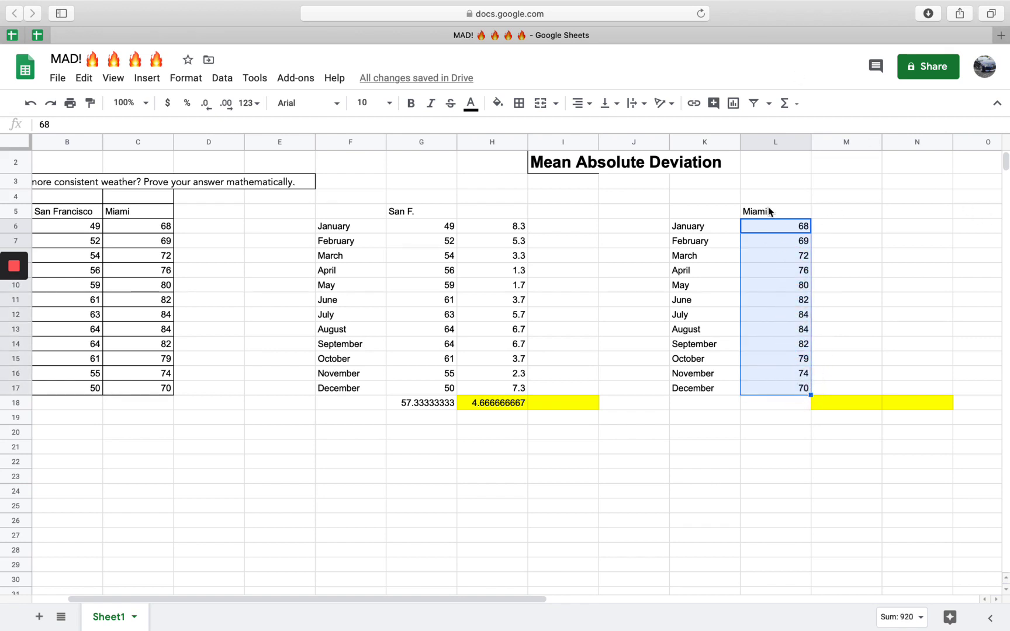
left_click(786, 104)
left_click(835, 153)
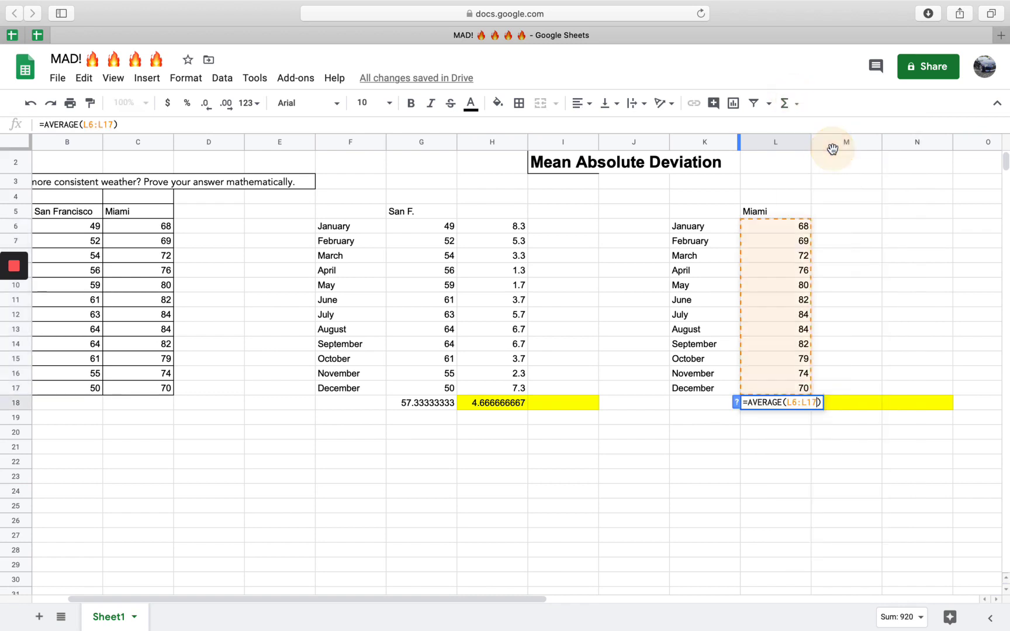
key("Return")
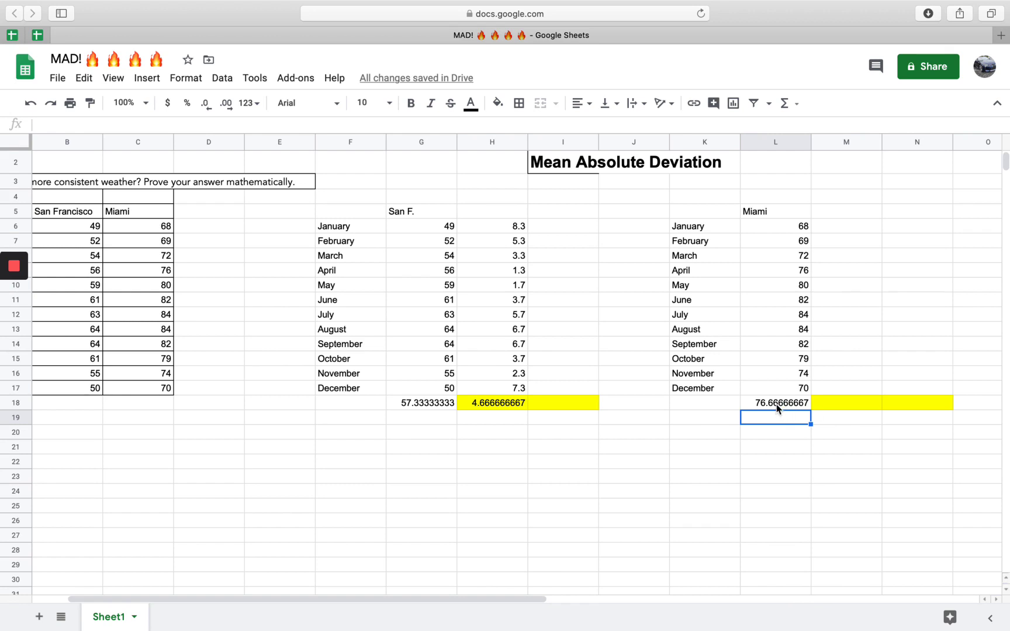
Step: Enter the formula =abs(L6-76.7) in M6 for January's absolute deviation from the Miami mean
left_click(837, 229)
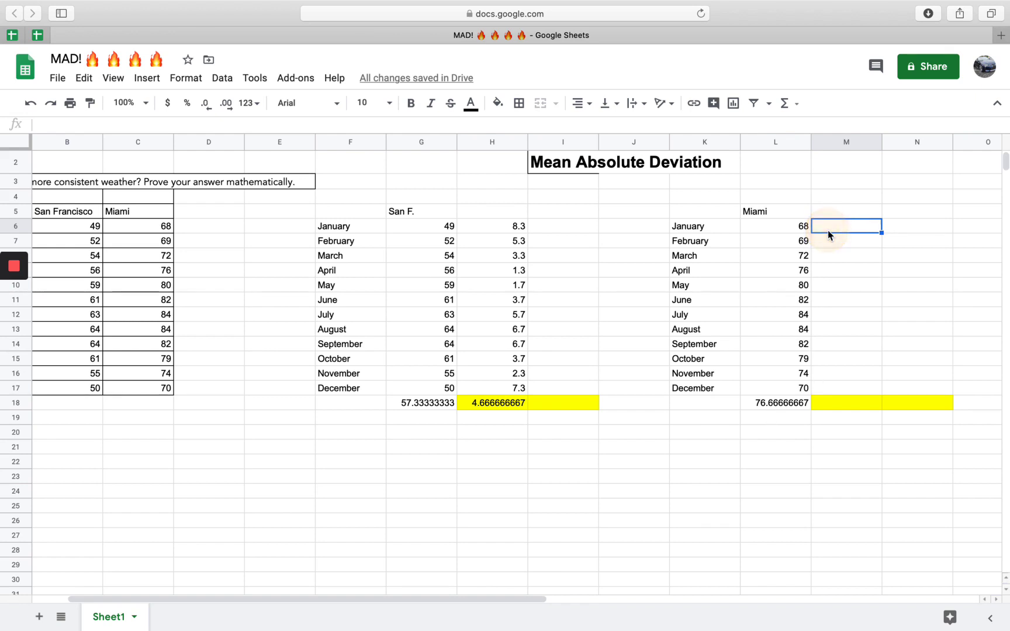
type("a")
key("BackSpace")
type("=")
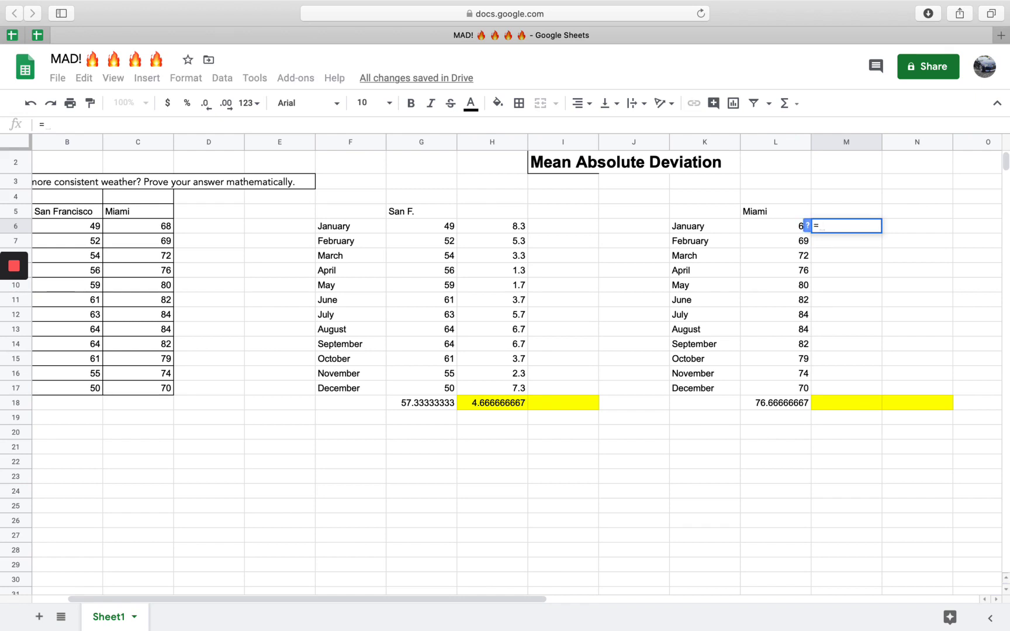
type("abs")
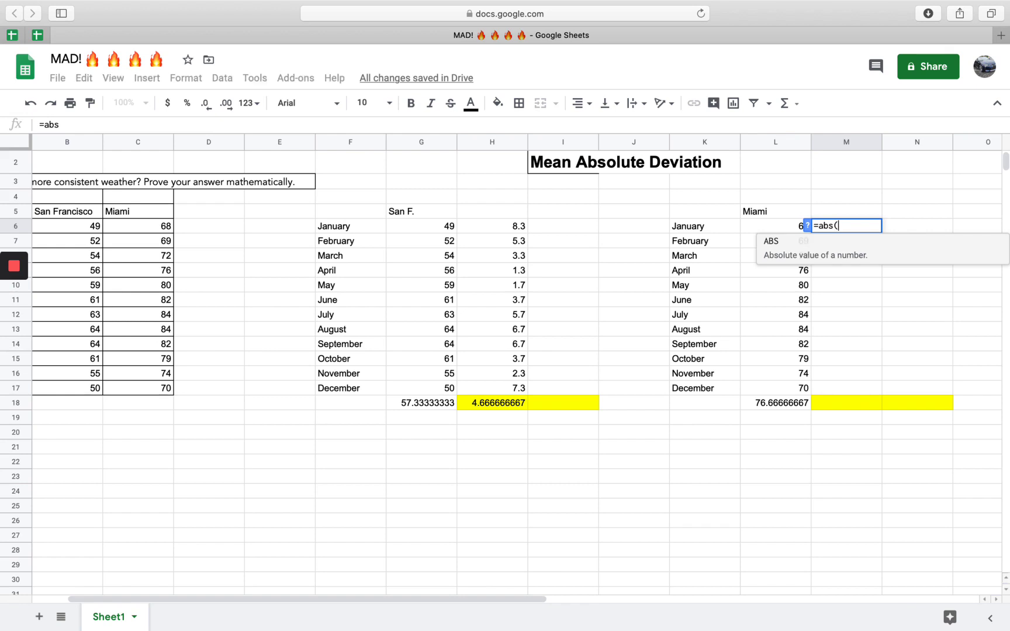
type("(")
left_click(794, 226)
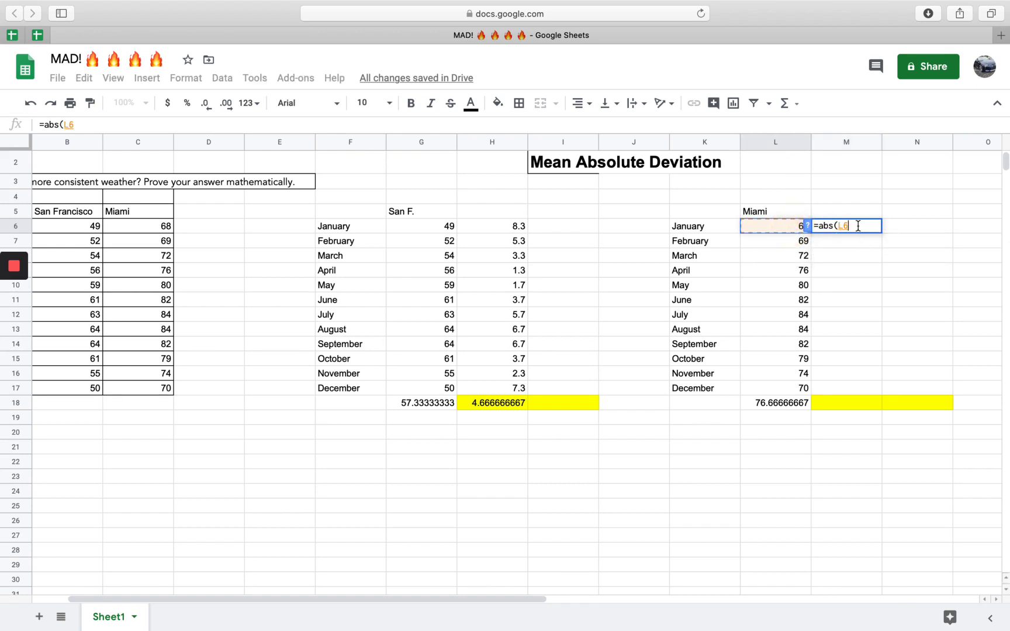
type("-")
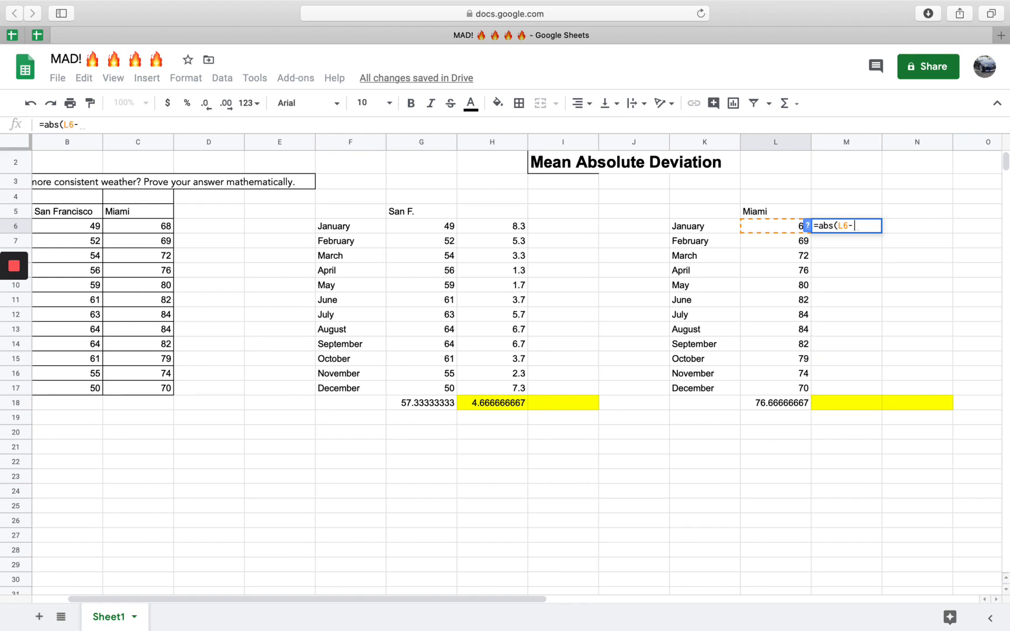
type("76")
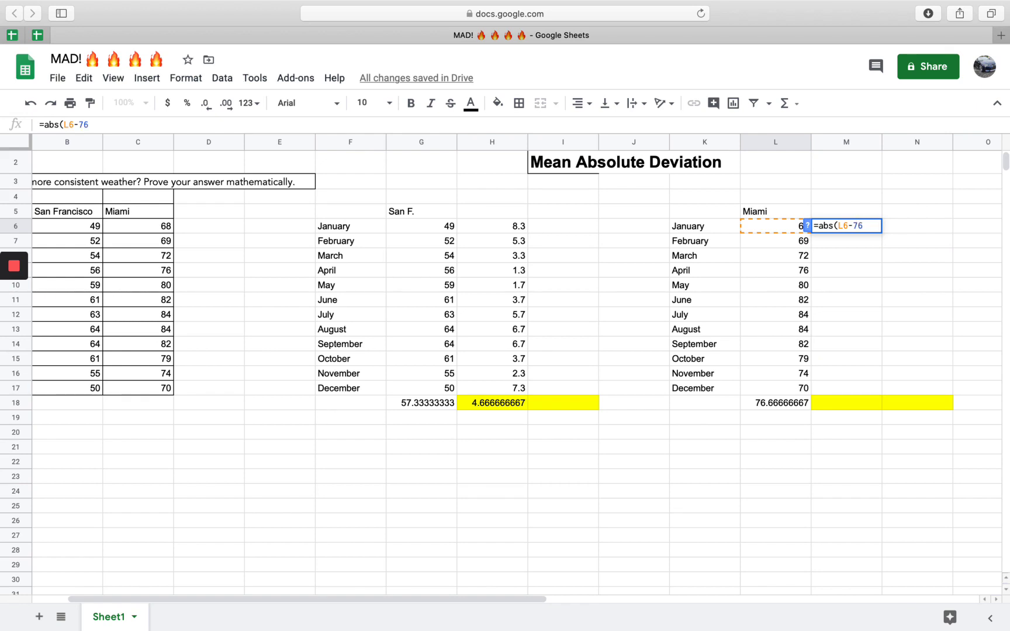
type(".7)")
key("Return")
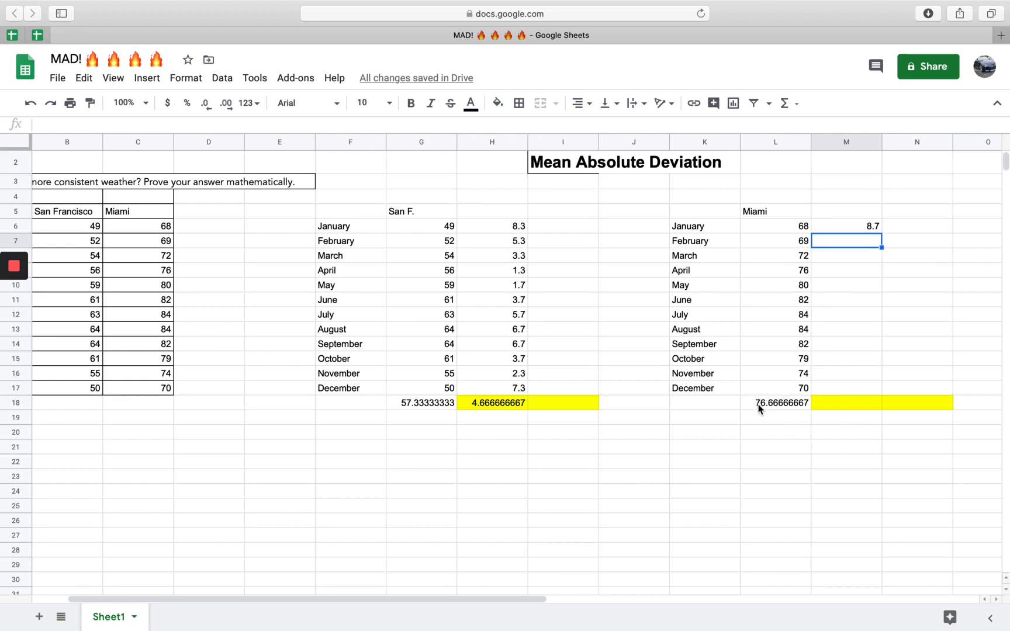
Step: Fill the Miami absolute deviation formula from M6 down through M17
left_click(868, 224)
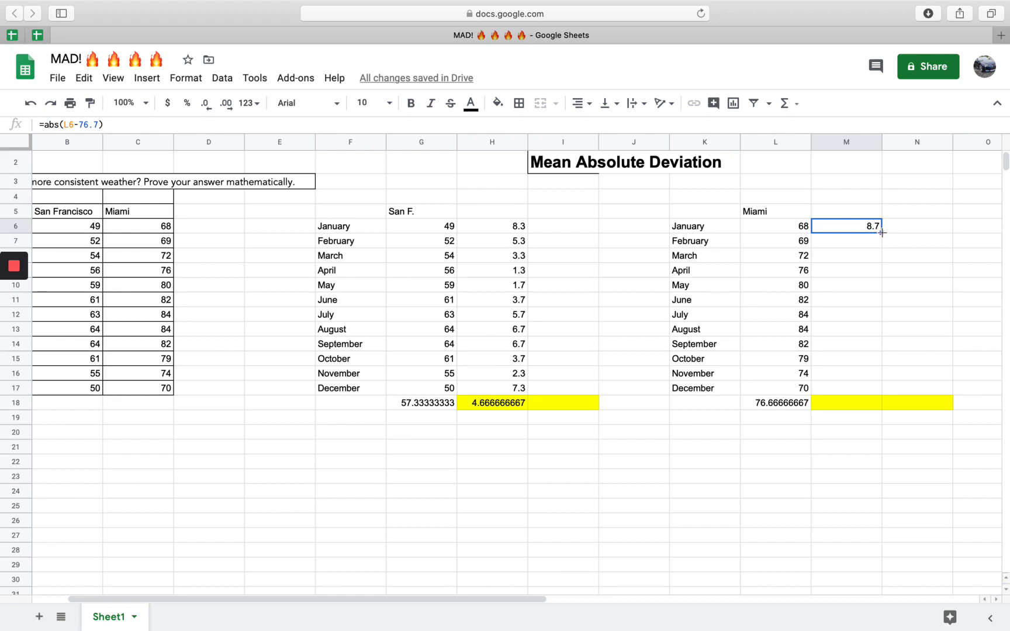
left_click(882, 233)
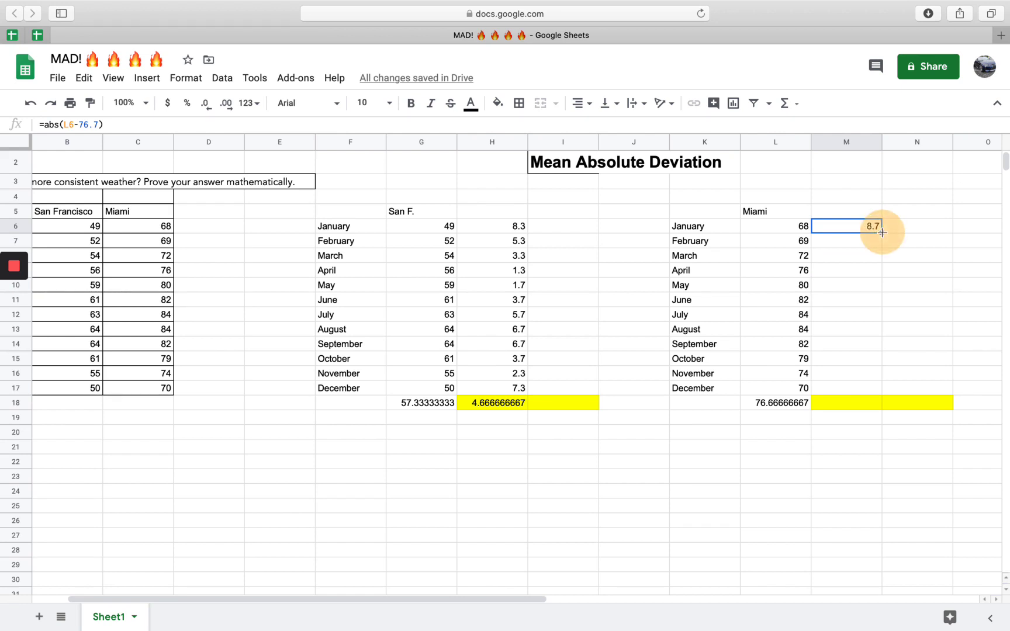
left_click_drag(882, 232, 887, 387)
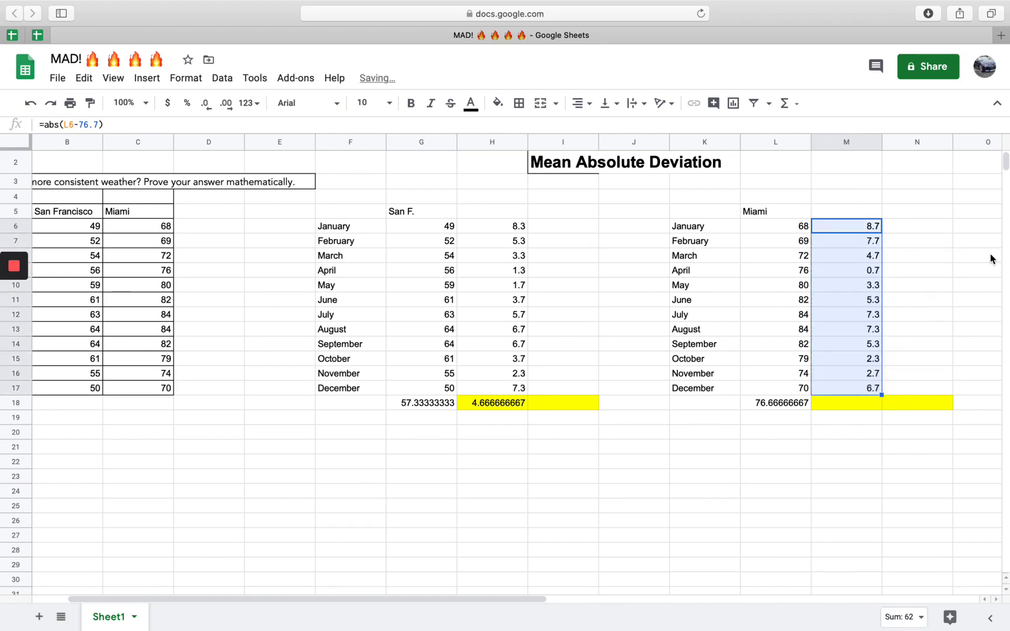
left_click(847, 421)
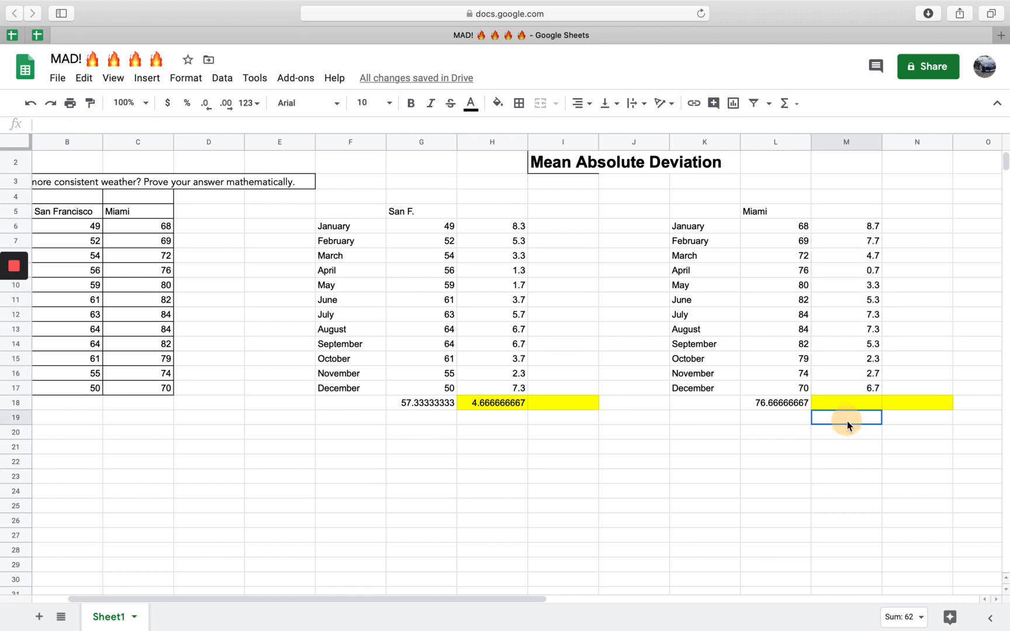
Step: Calculate the average of the Miami absolute deviations M6:M17 in cell M18
left_click(866, 226)
left_click_drag(867, 226, 868, 387)
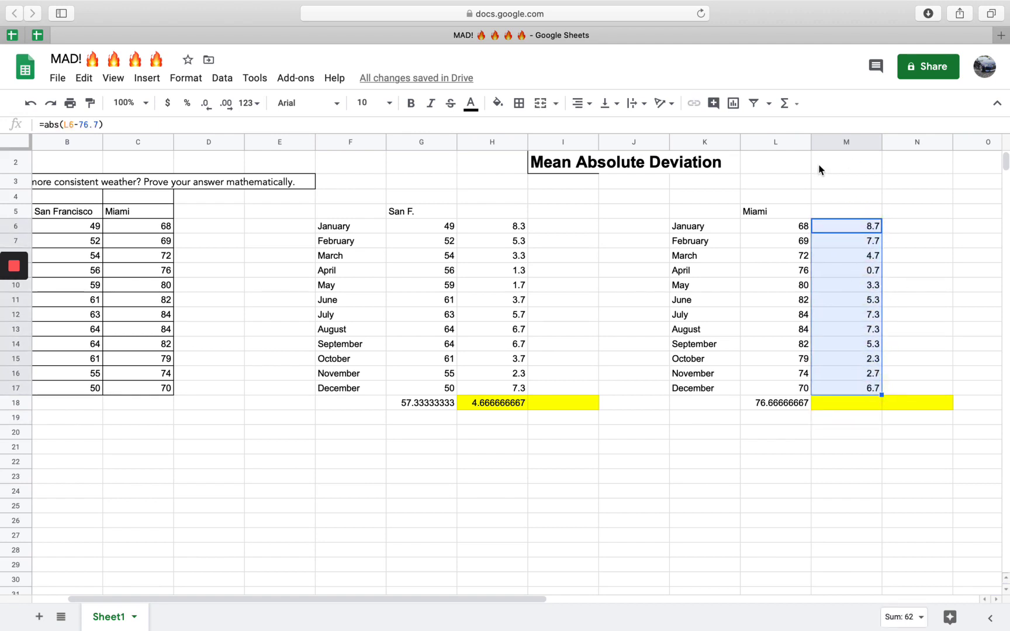
left_click(790, 103)
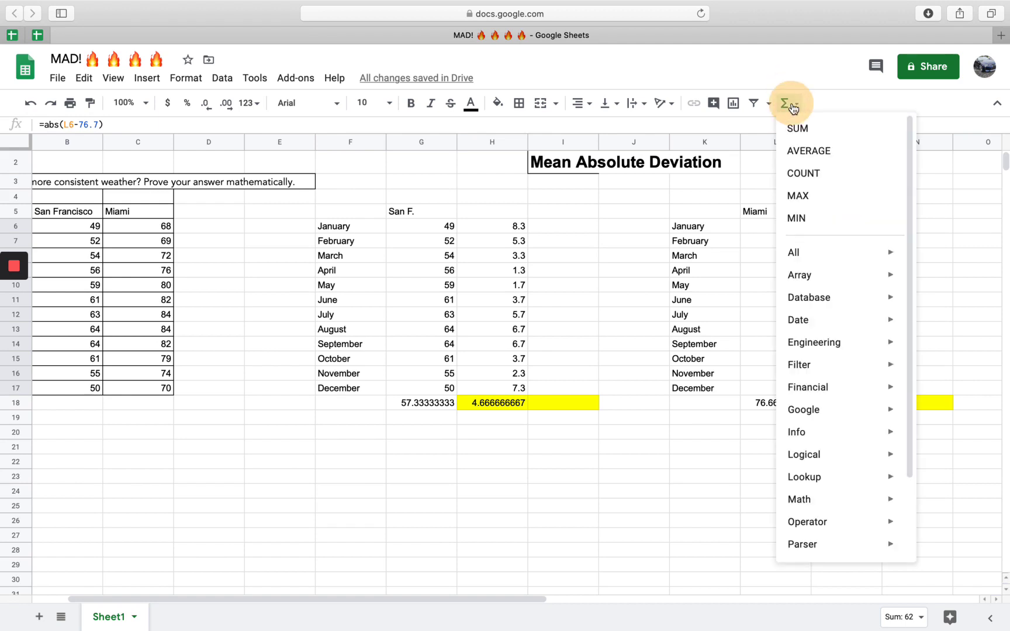
left_click(840, 154)
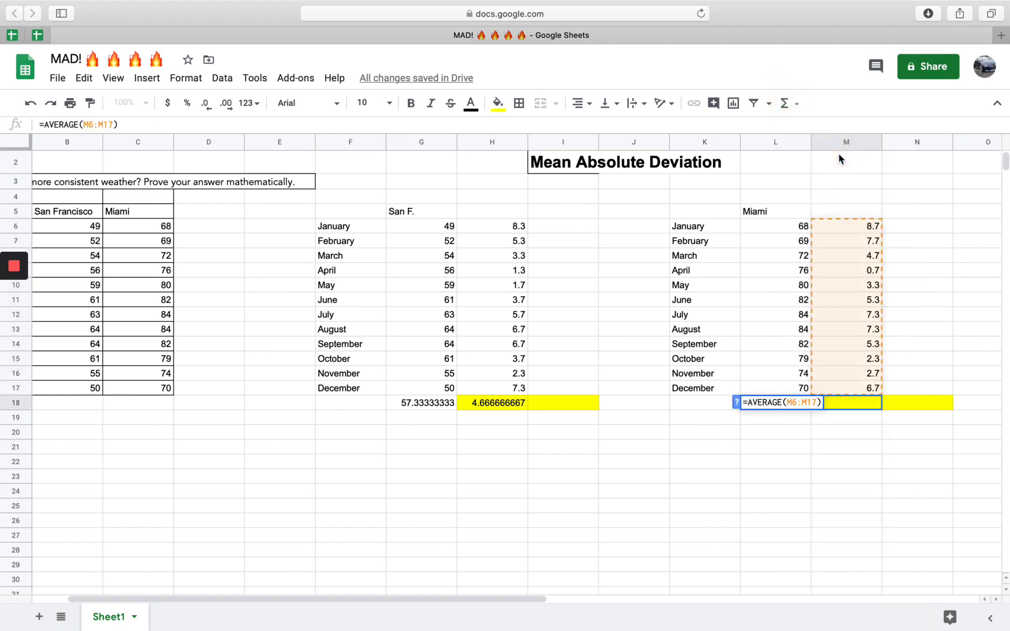
key("Return")
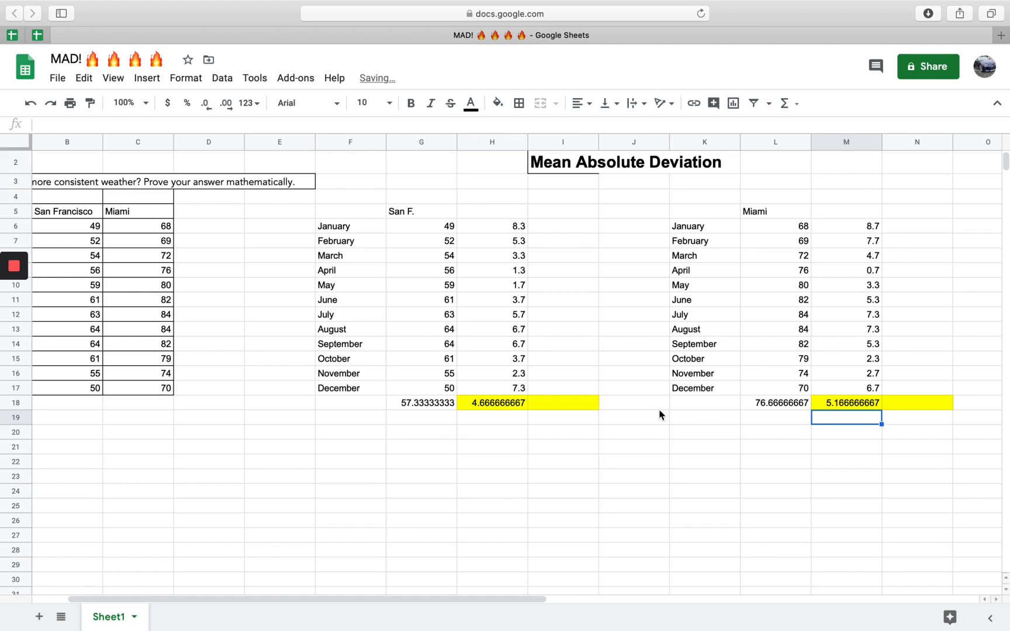